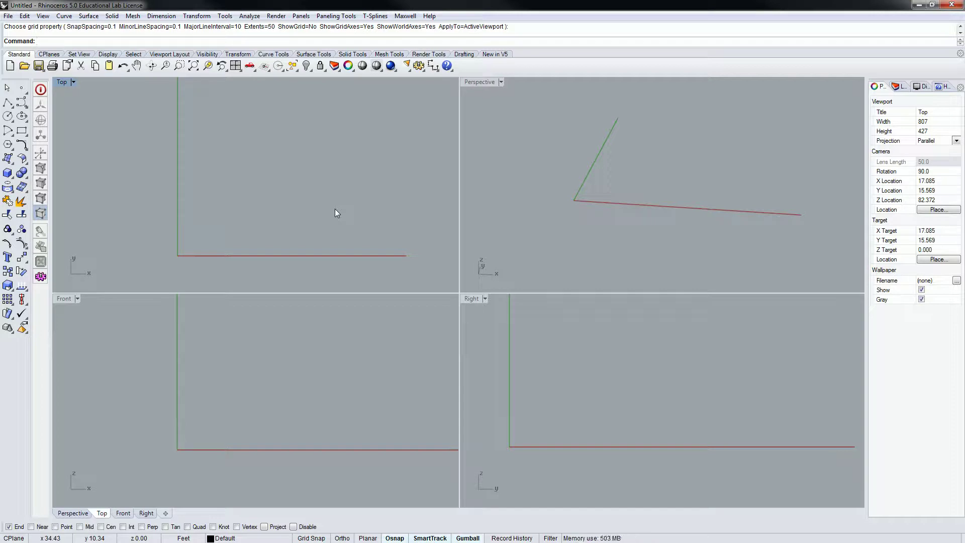
- Rename Layer 01 to 'Planes' in the Layers panel and make it the current layer
left_click(896, 86)
left_click(889, 130)
right_click(889, 134)
key("Escape")
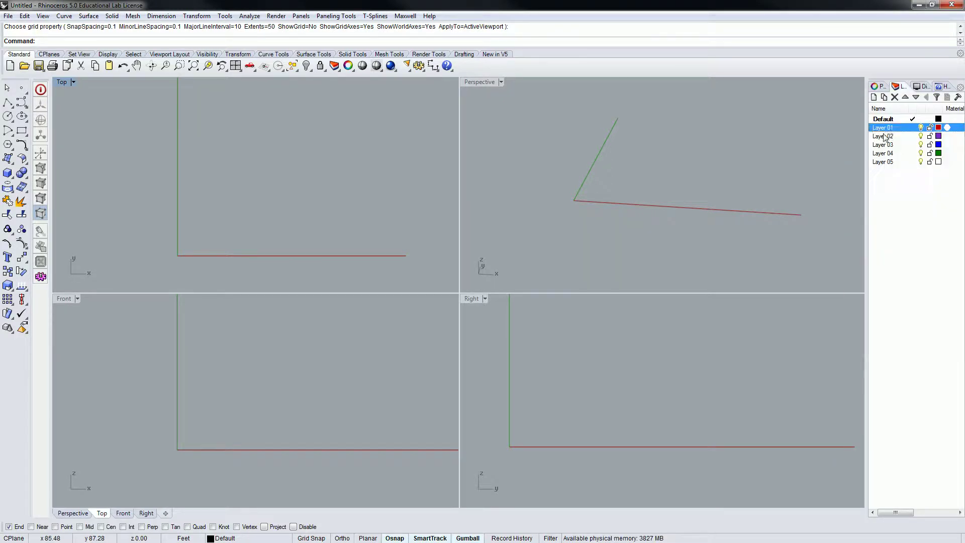
left_click(883, 128)
type("Planes")
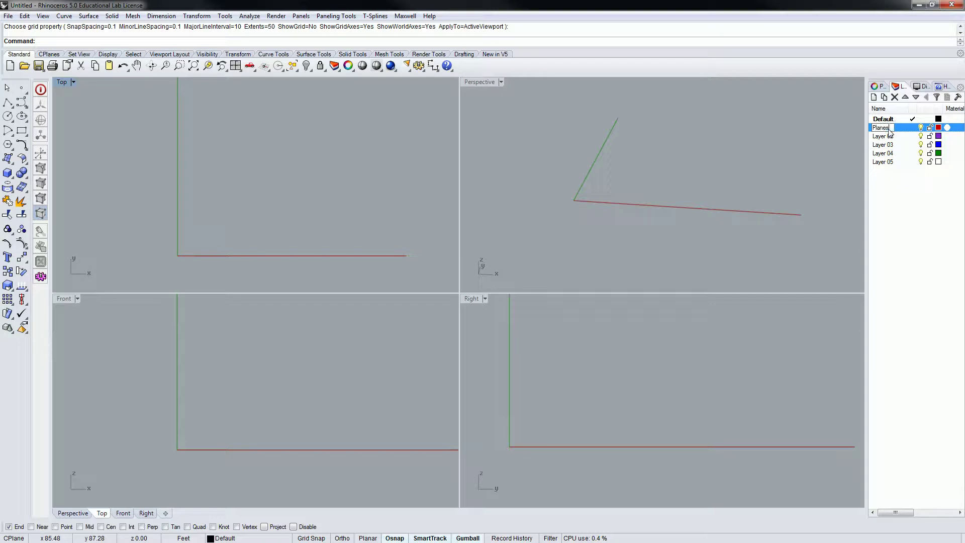
key("Return")
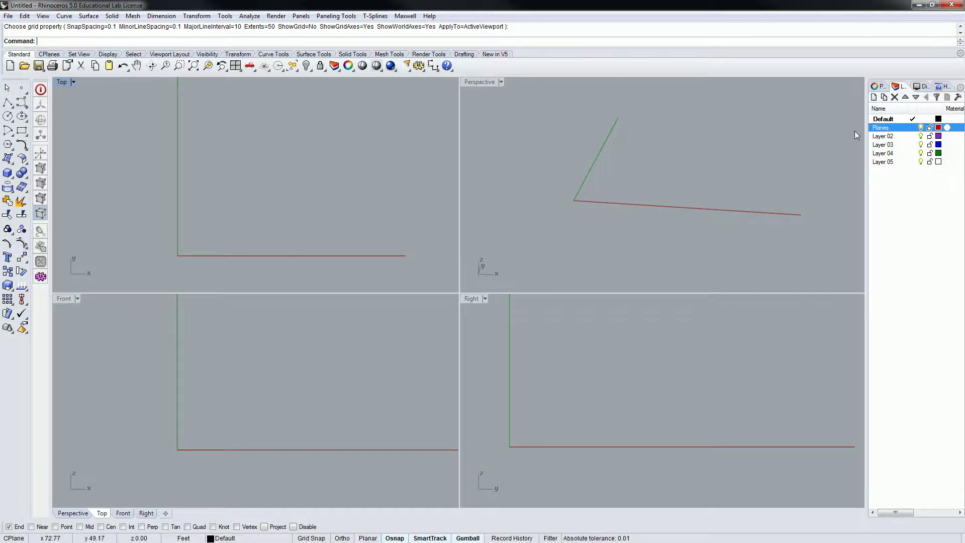
left_click(885, 130)
left_click(912, 129)
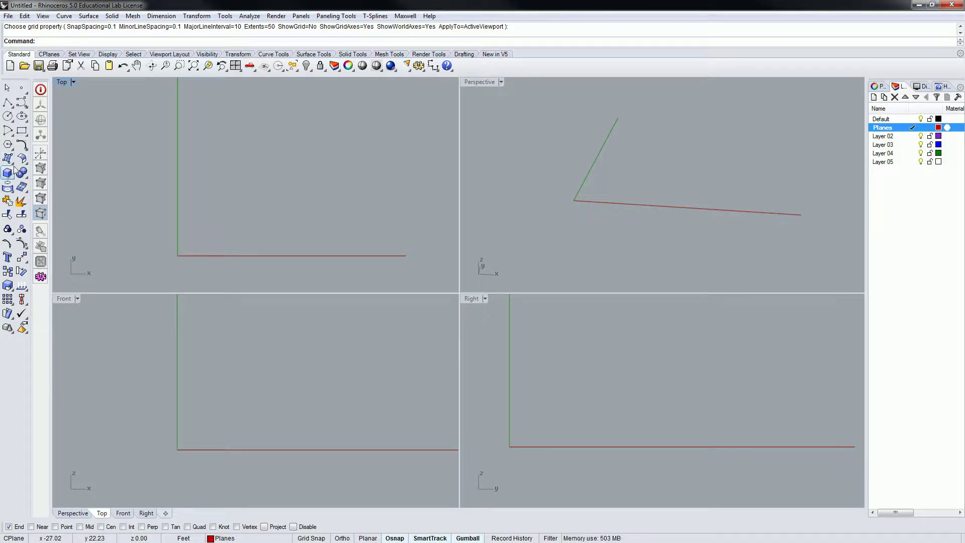
- Draw the first rectangle, 18' by 6', in the Top view
left_click(22, 130)
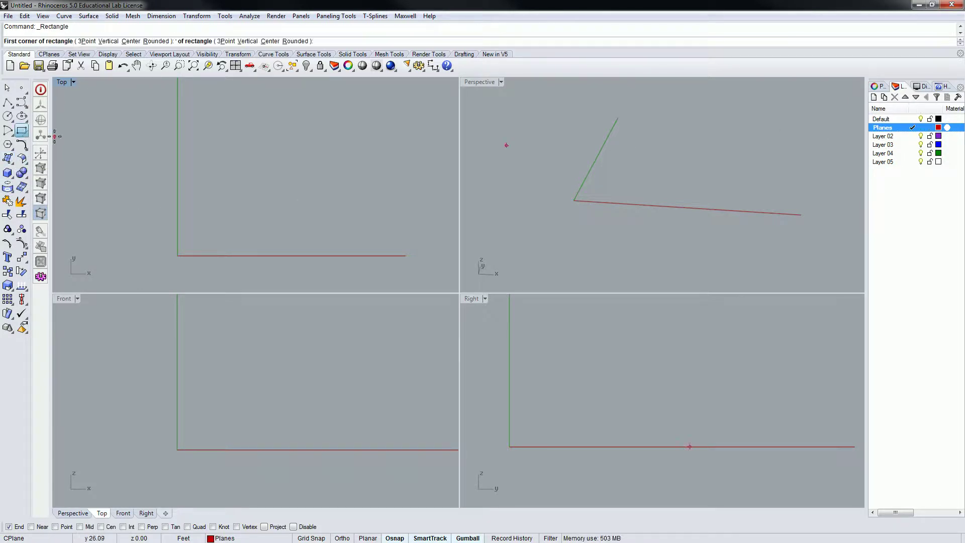
left_click(215, 216)
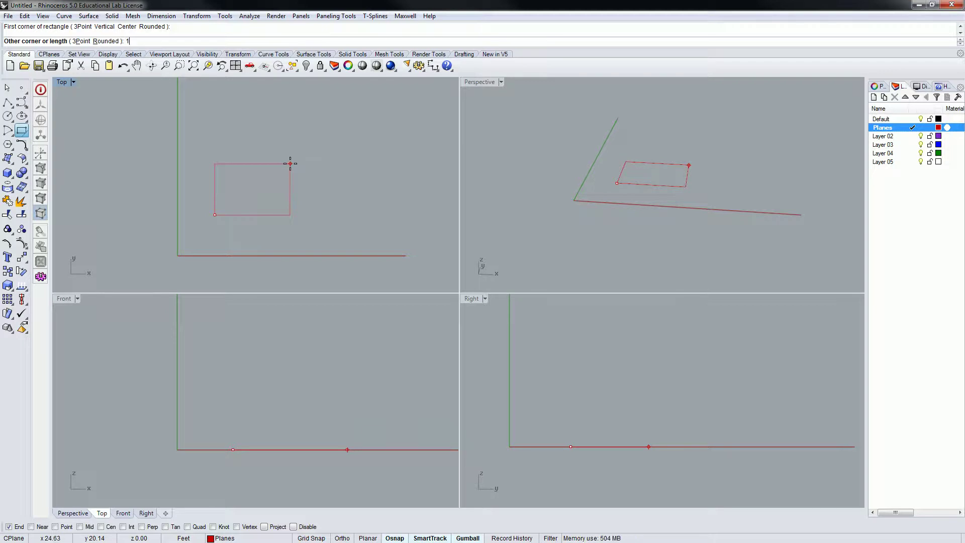
key("BackSpace")
type("@18',6'")
key("Return")
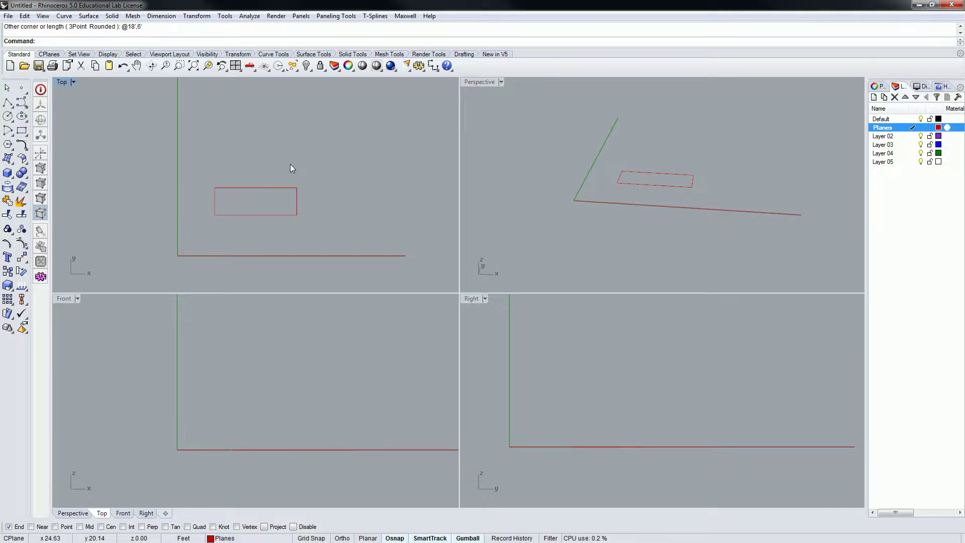
scroll(293, 165, "up", 5)
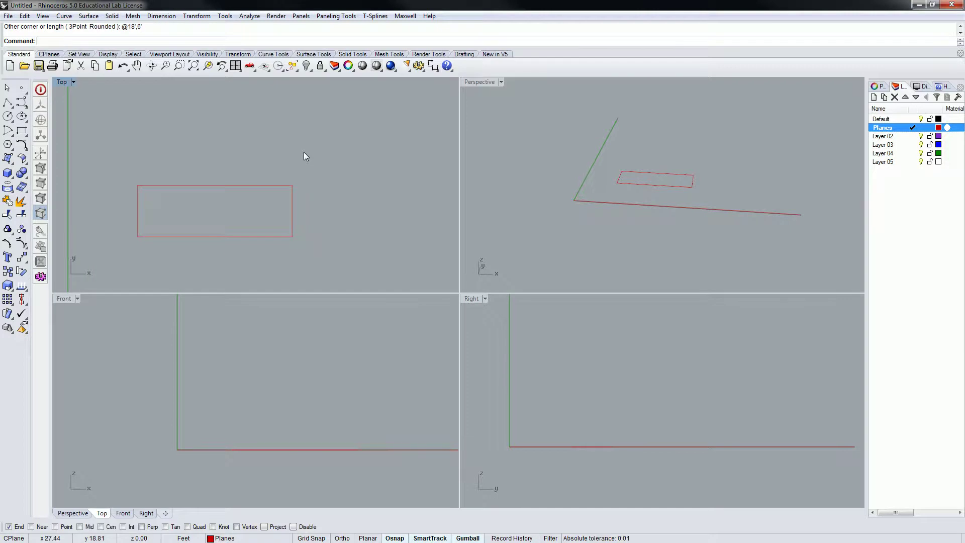
right_click_drag(304, 156, 337, 170)
- Draw a 15' by 5' rectangle above the first one
key("Return")
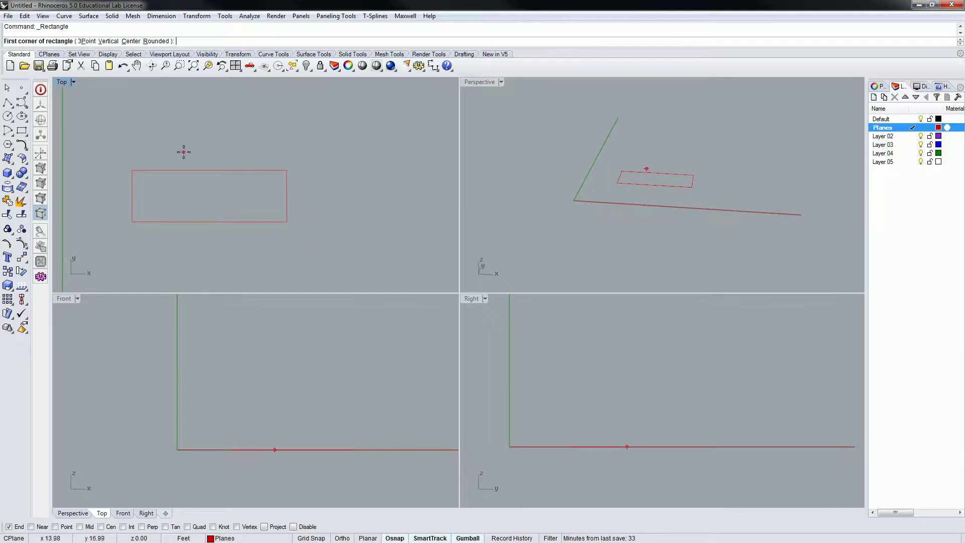
left_click(131, 145)
right_click_drag(172, 136, 186, 182)
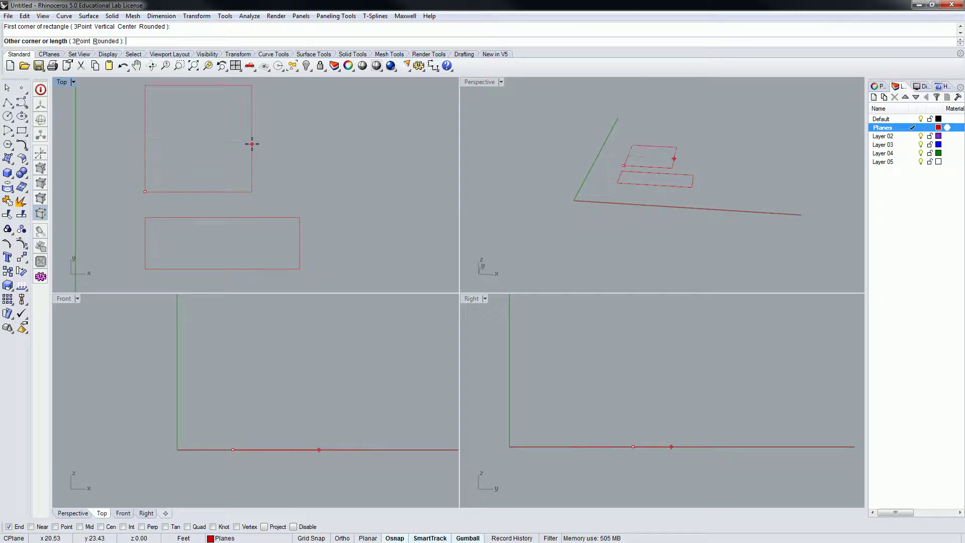
type("@")
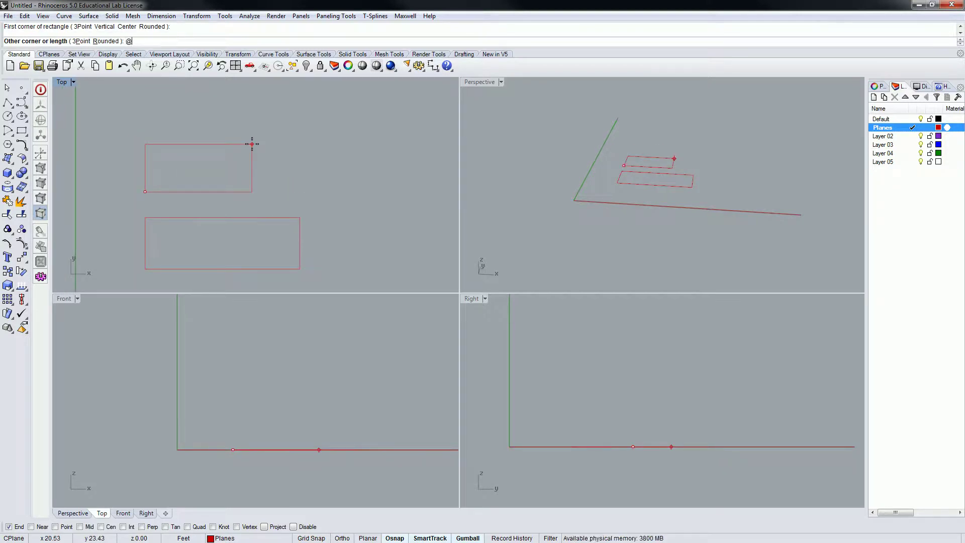
type("15',5'")
key("Return")
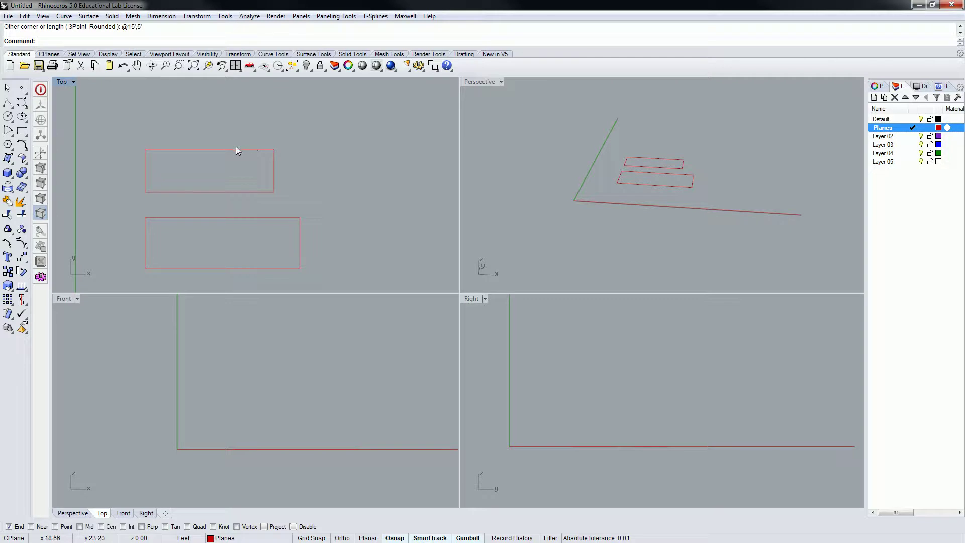
- Draw a 9' by 3' rectangle above the 15' by 5' one
right_click_drag(235, 146, 258, 158)
right_click(258, 158)
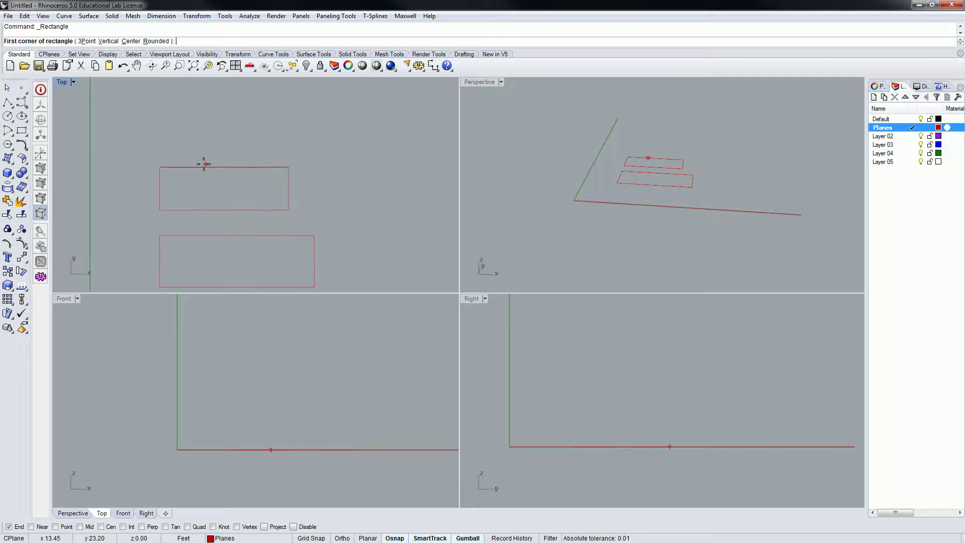
key("Escape")
right_click(164, 147)
left_click(159, 147)
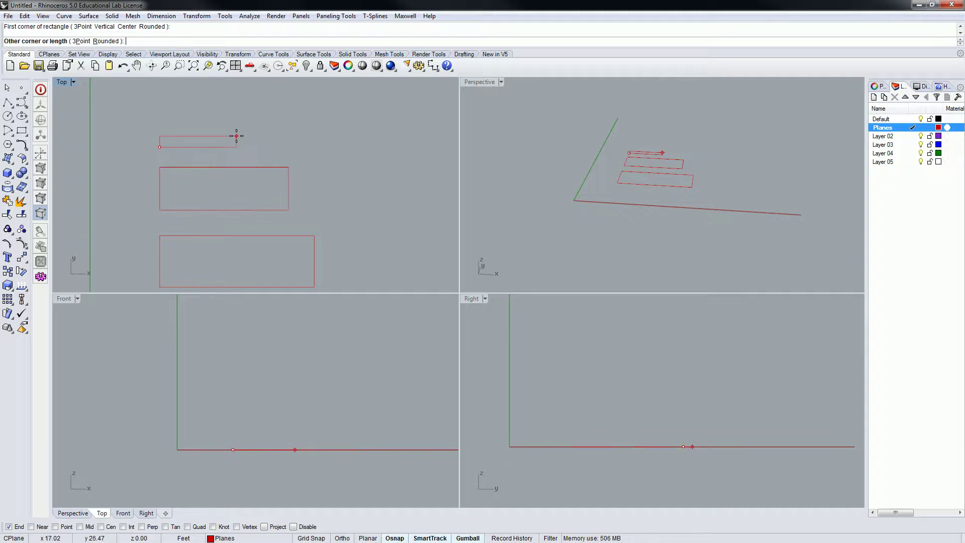
type("@9',3'")
key("Return")
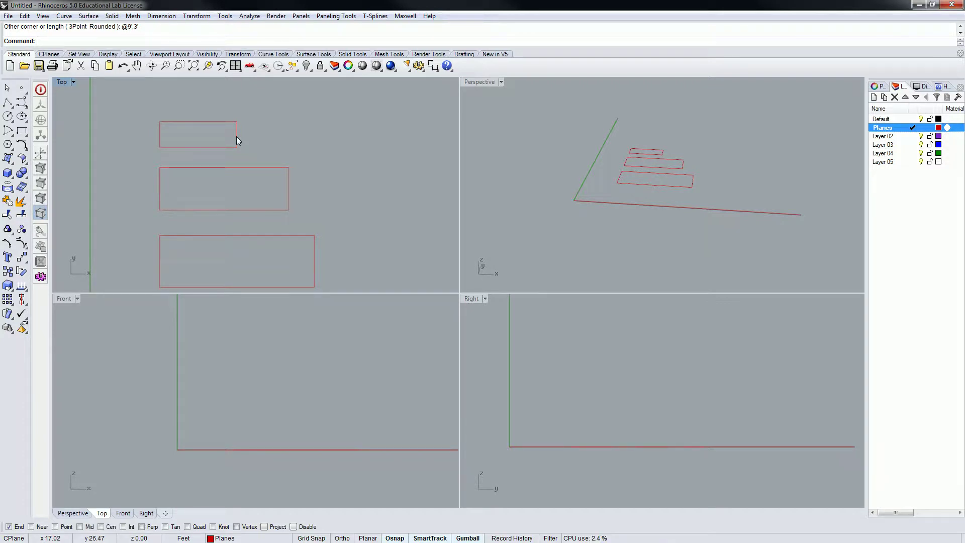
right_click_drag(258, 144, 264, 125)
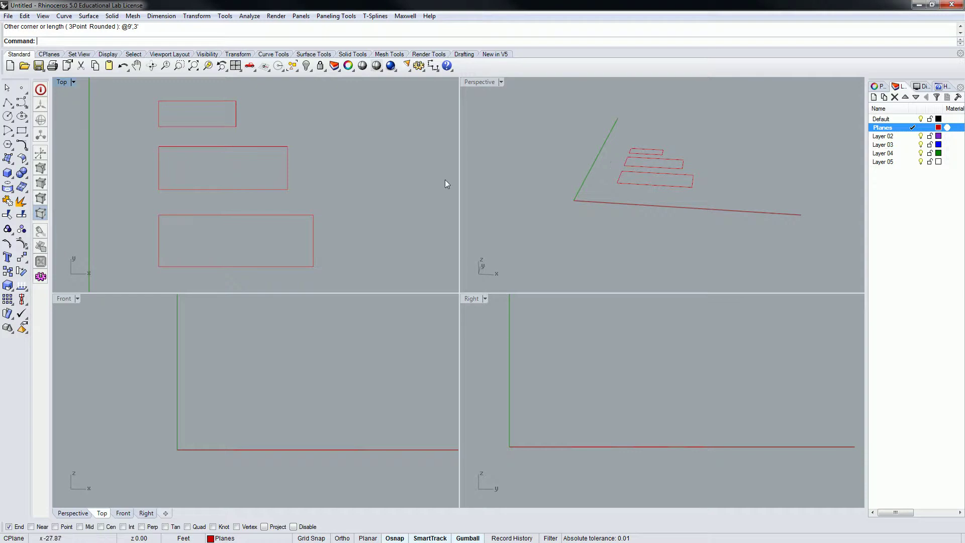
- Draw a 20' by 5' rectangle to the right of the first column
scroll(328, 192, "down", 1)
right_click_drag(312, 191, 288, 189)
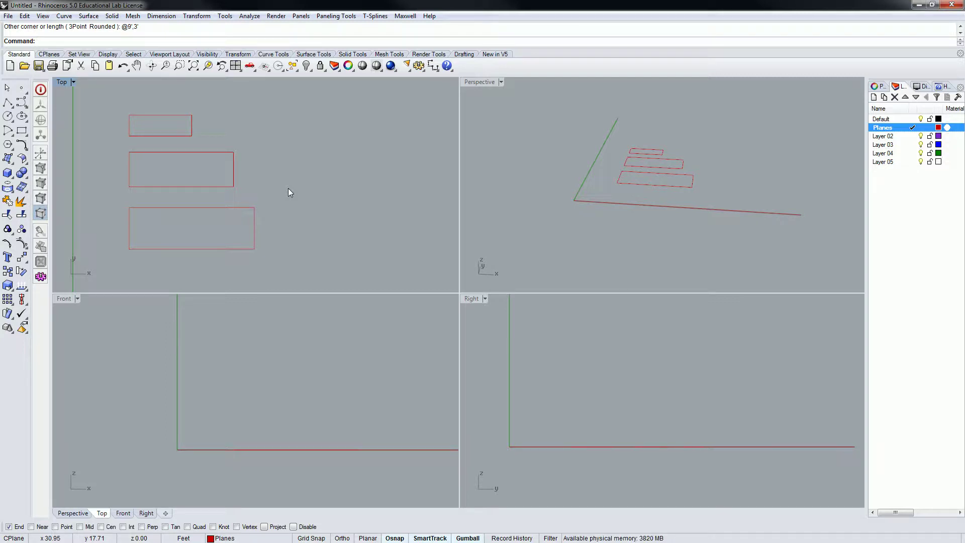
left_click(23, 131)
left_click(322, 241)
right_click_drag(408, 221, 267, 229)
type("@")
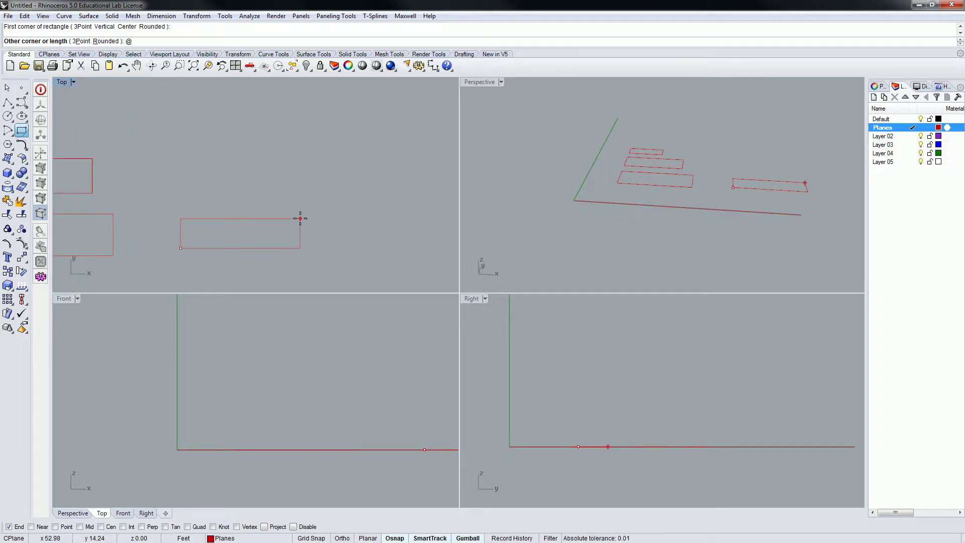
key("Escape")
key("Return")
right_click_drag(205, 233, 375, 220)
left_click(329, 248)
type("@20")
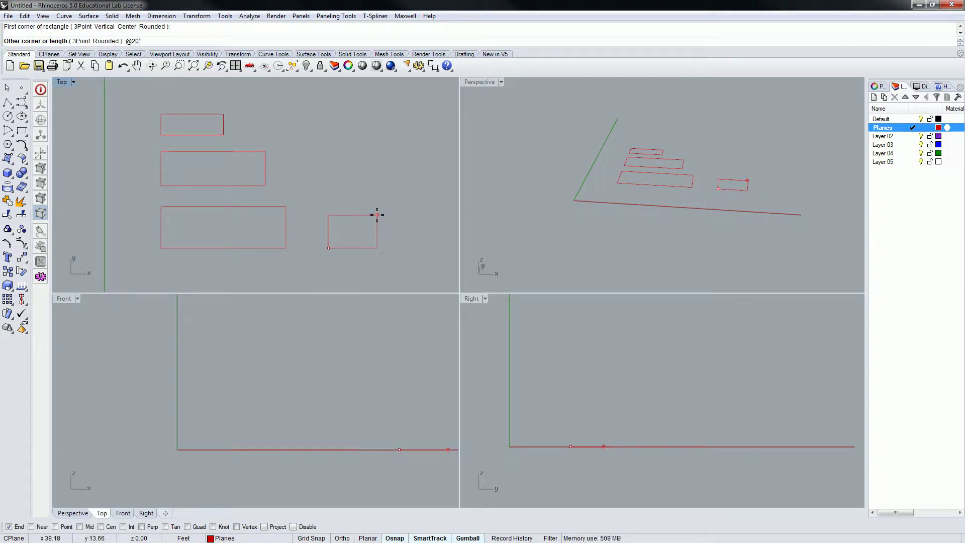
type("',5'")
key("Return")
- Draw a 15' by 5' rectangle above the 20' one
right_click_drag(378, 195, 329, 187)
right_click(330, 187)
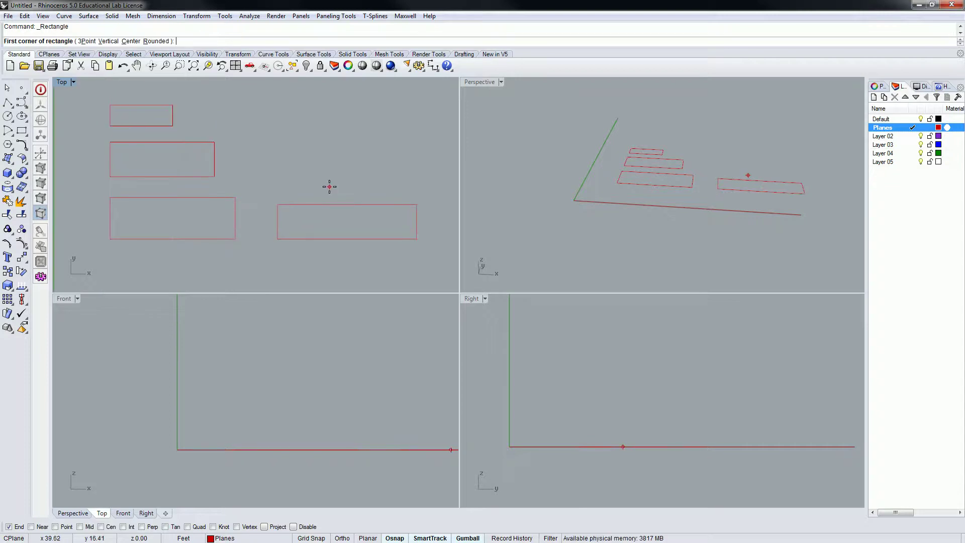
left_click(278, 177)
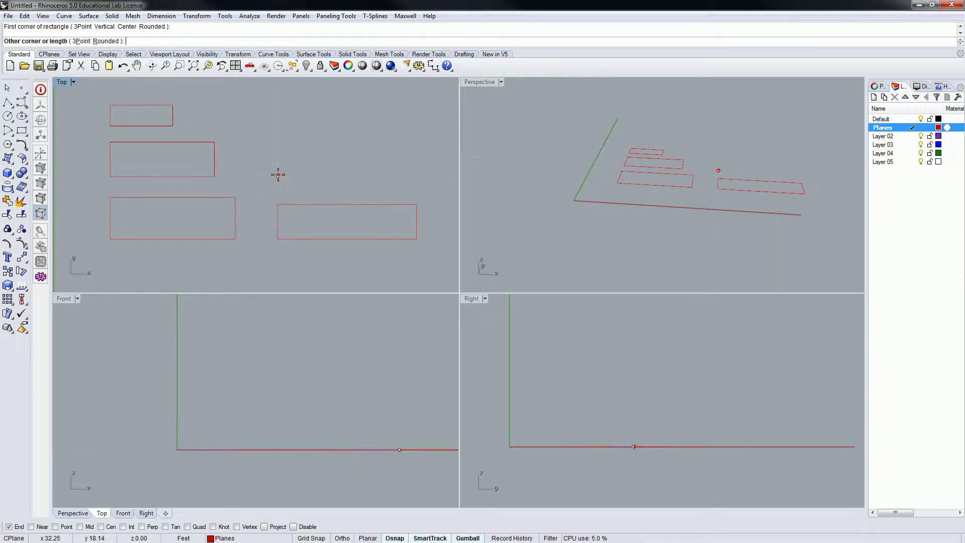
type("@")
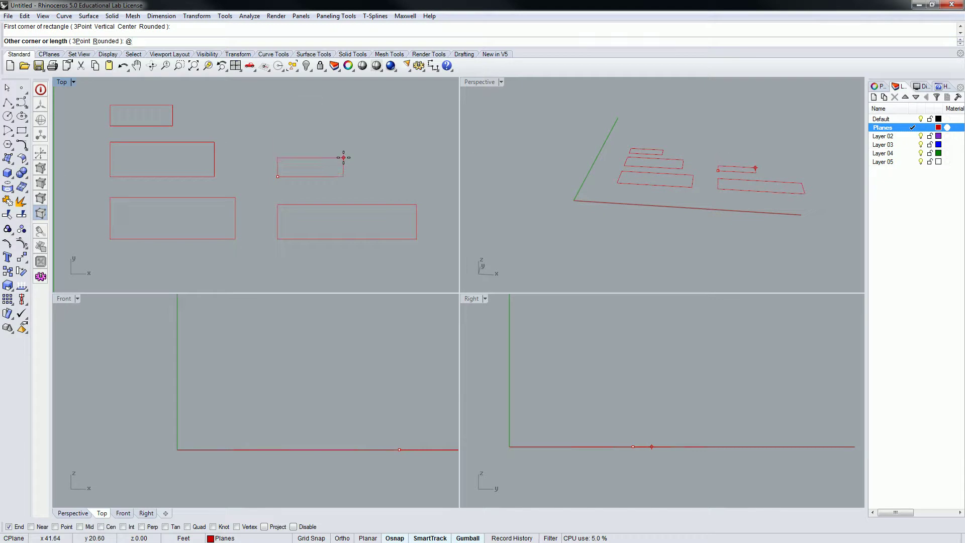
type("15',5'")
key("Return")
- Draw a 10' by 5' rectangle at the top of the right column
right_click_drag(342, 157, 336, 171)
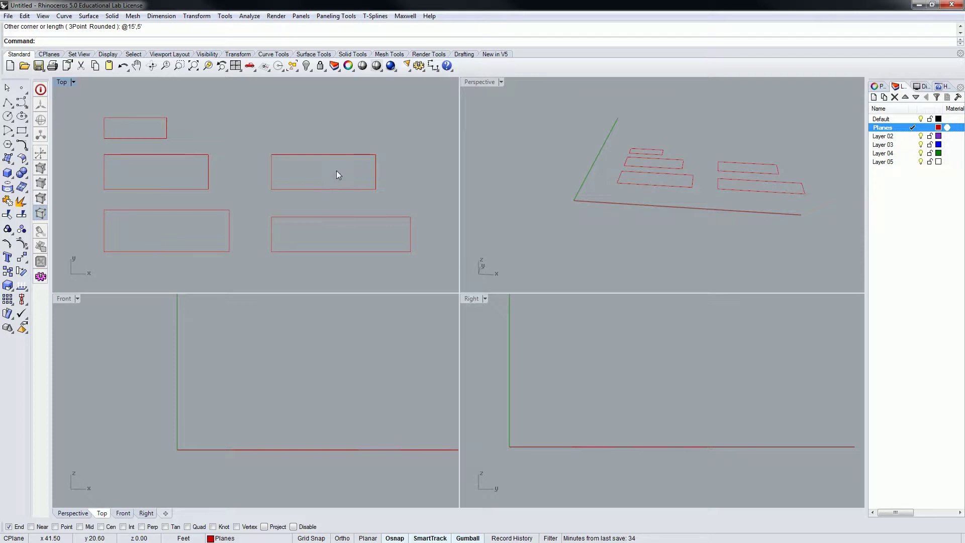
right_click(336, 171)
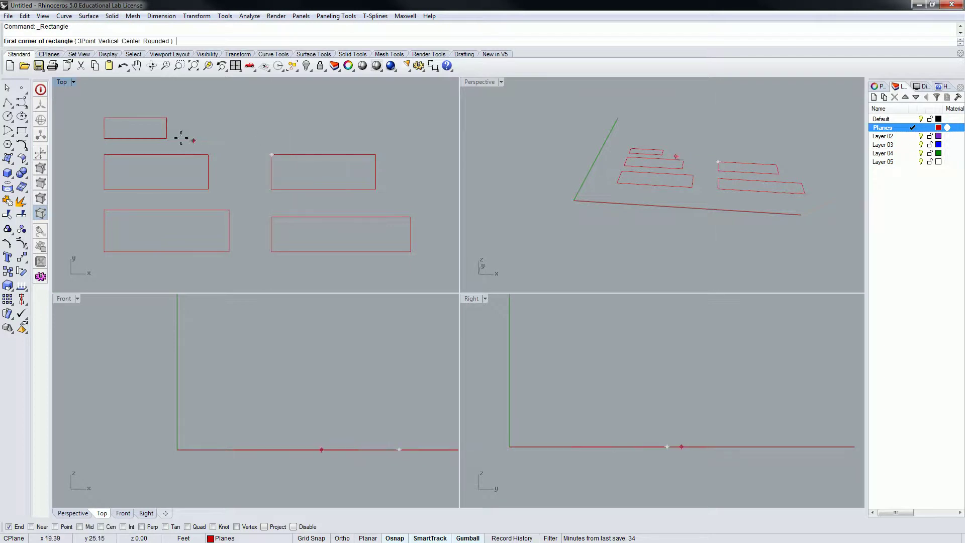
left_click(271, 138)
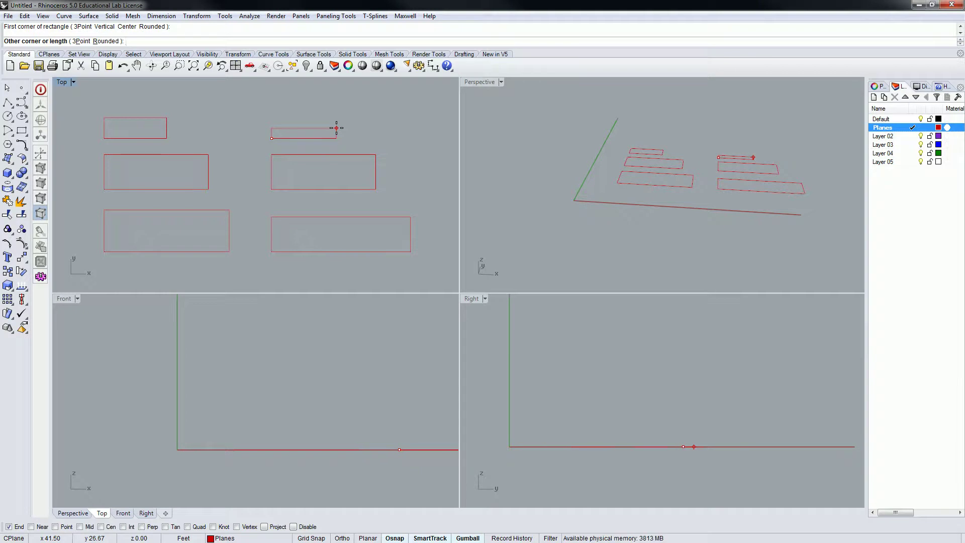
type("@10',5")
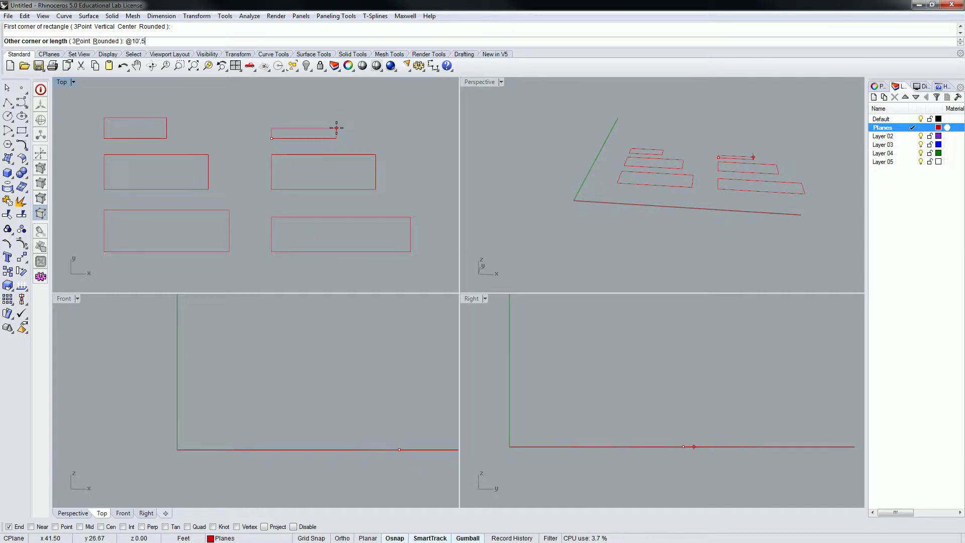
key("Return")
right_click_drag(338, 149, 324, 143)
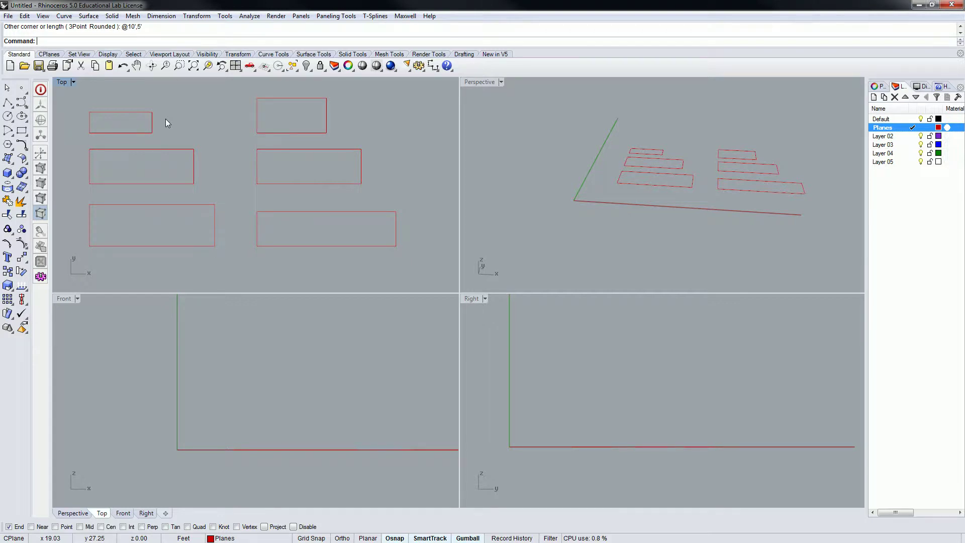
right_click_drag(281, 131, 267, 128)
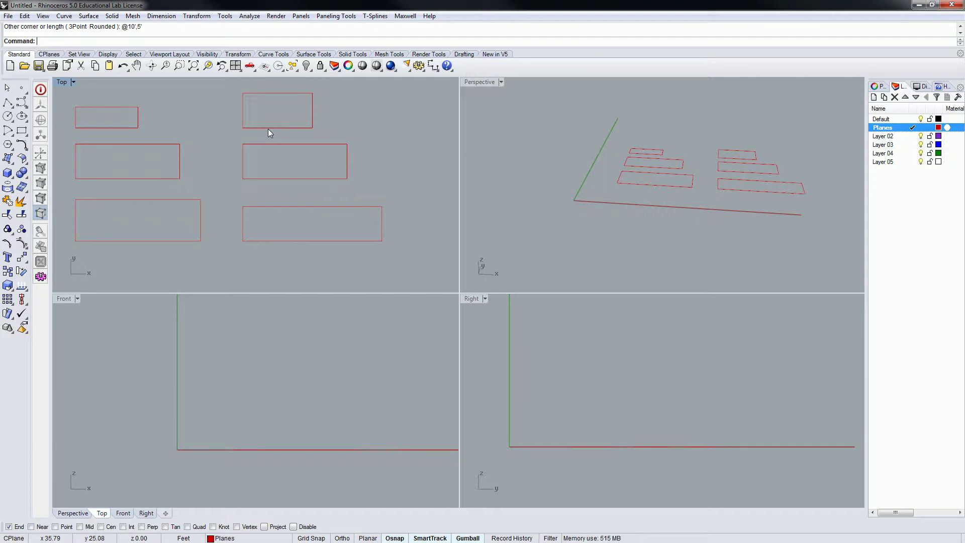
key("Right")
key("Right")
key("Right")
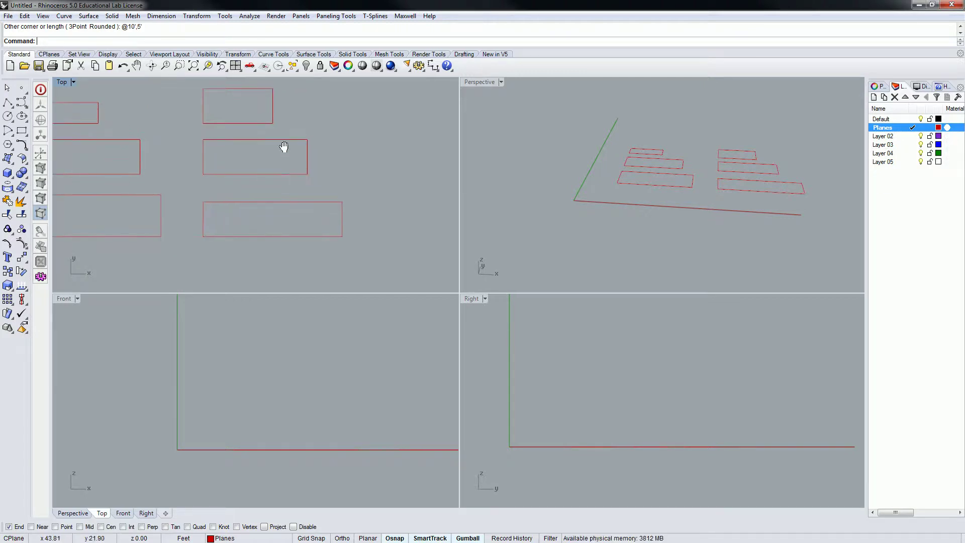
left_click_drag(296, 107, 231, 210)
left_click(383, 164)
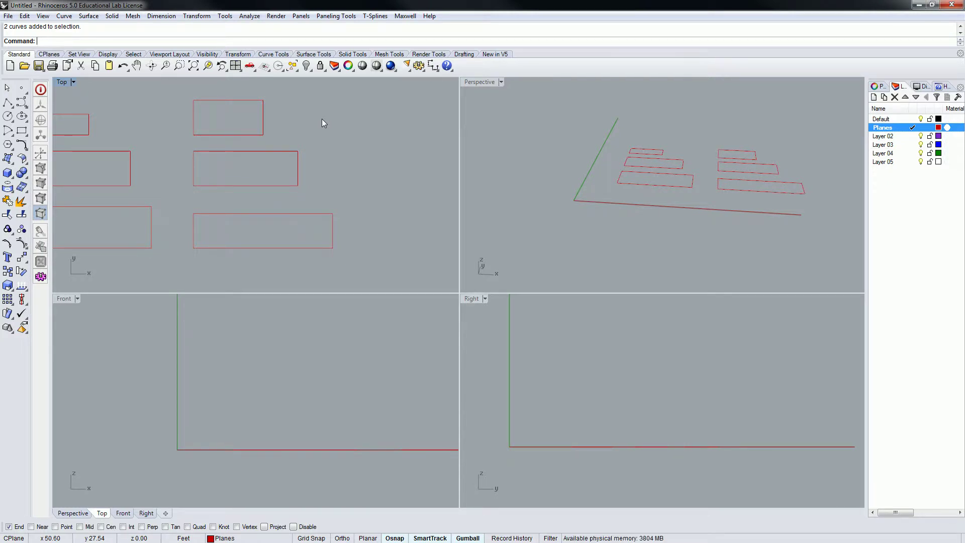
- Move the middle right-hand rectangle so its corner meets the bottom rectangle's corner
right_click_drag(322, 118, 351, 137)
left_click(314, 200)
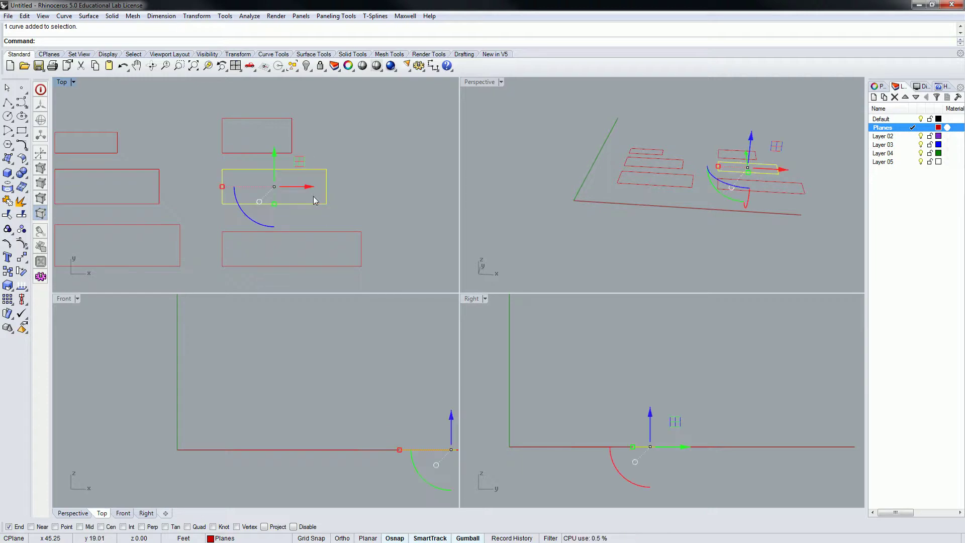
type("m")
key("Return")
left_click(222, 203)
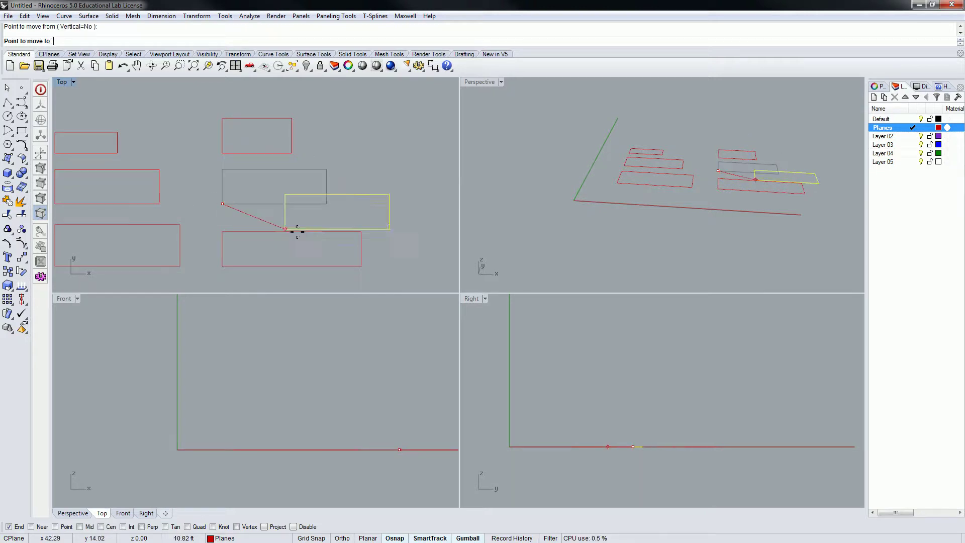
left_click(361, 267)
- Move the upper rectangle to the end of the row, then select all three
scroll(349, 209, "down", 3)
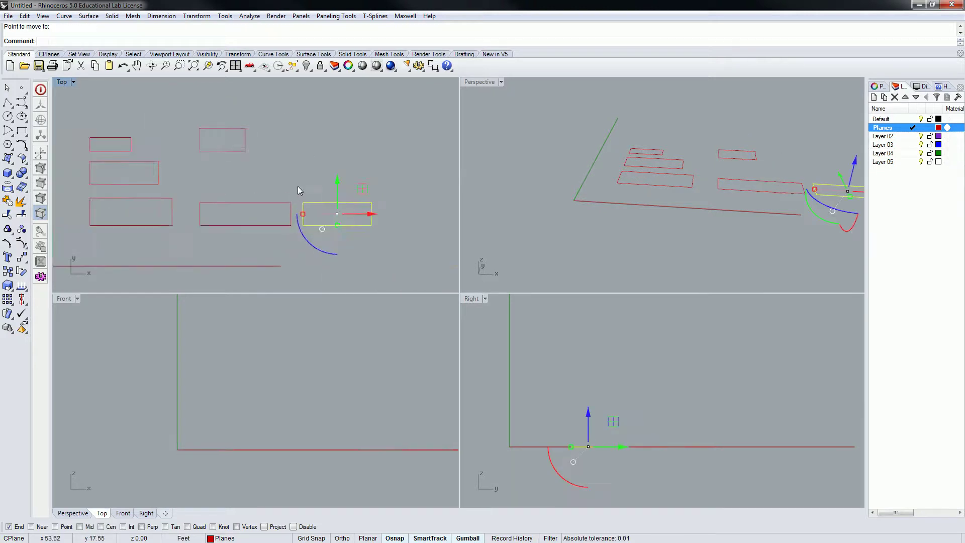
right_click_drag(297, 186, 280, 192)
key("Escape")
left_click(219, 159)
type("m")
key("Return")
left_click(183, 157)
left_click(376, 231)
key("Escape")
right_click_drag(273, 185, 287, 167)
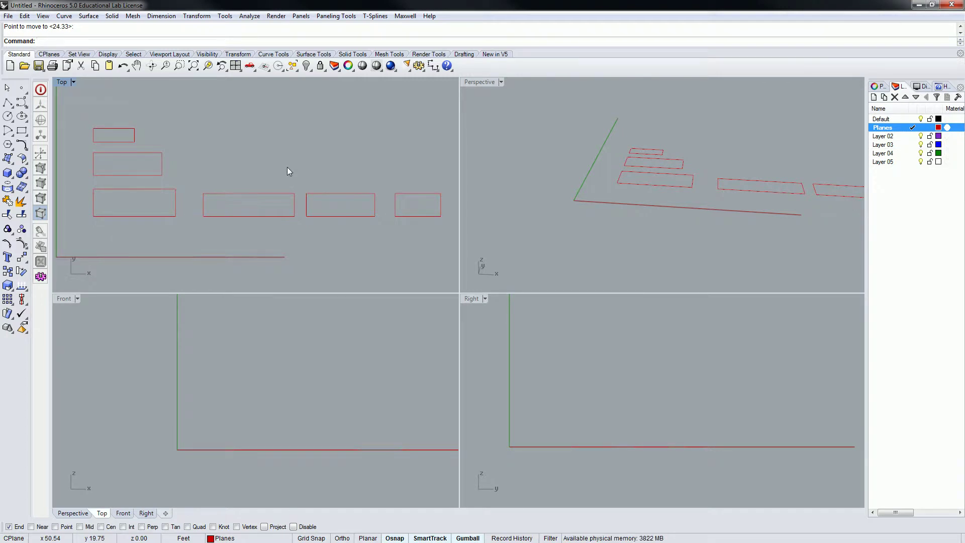
left_click_drag(450, 187, 271, 229)
- Extrude the three row rectangles with Solid=Yes into panels 1/2" deep
right_click_drag(647, 146, 585, 169)
type("ExtrudeCrv")
key("Return")
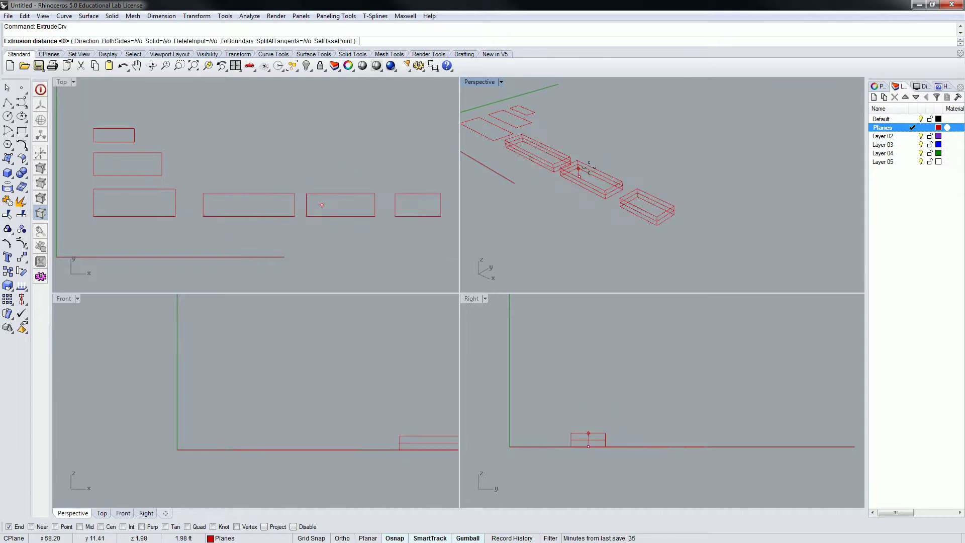
left_click(158, 41)
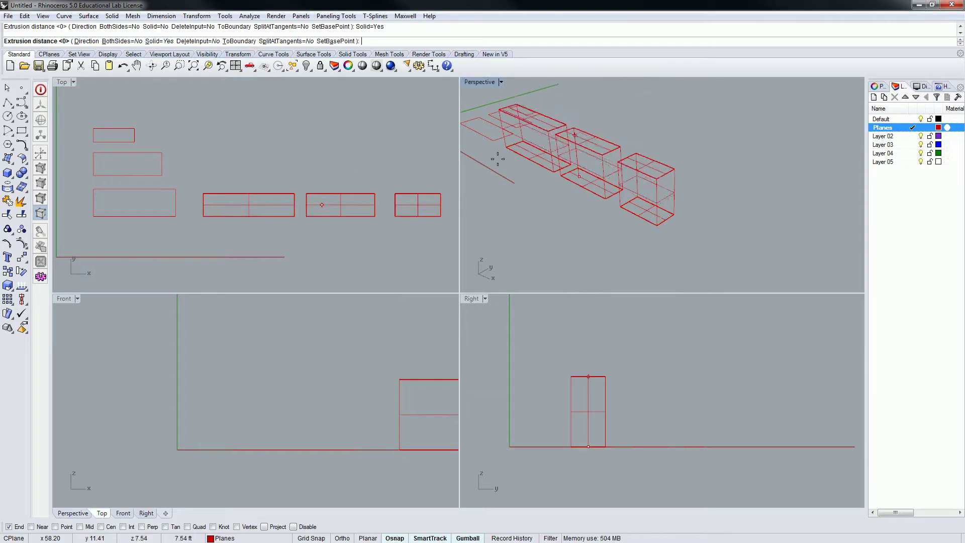
type("1/2\"")
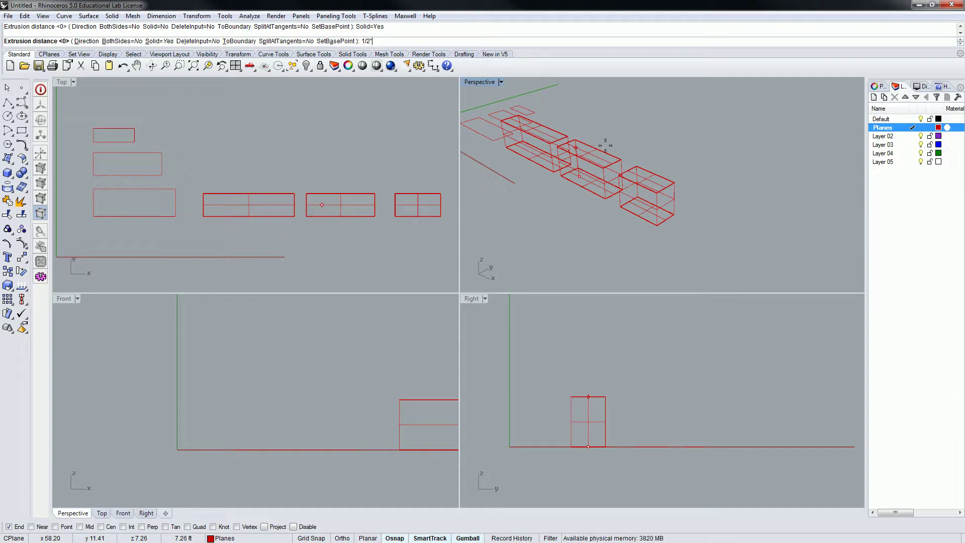
key("Return")
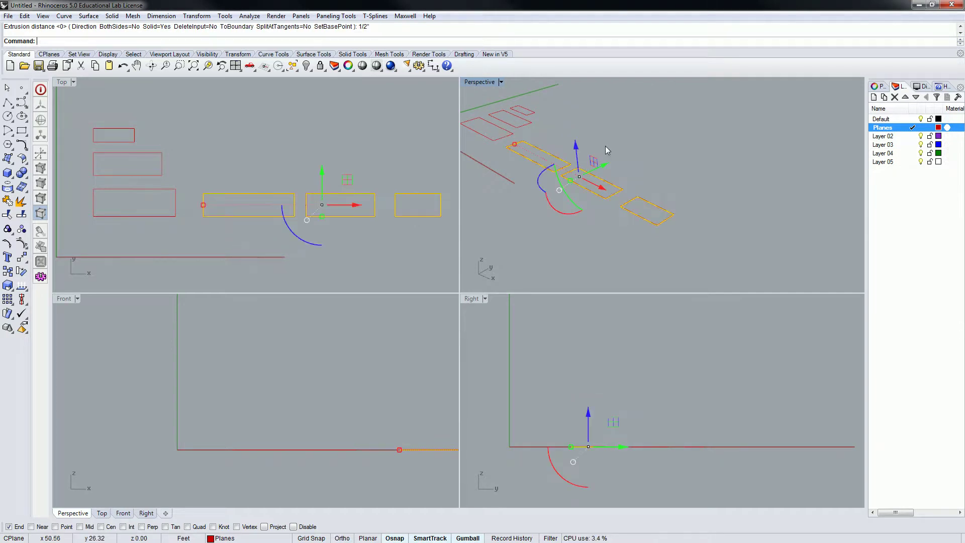
left_click(644, 109)
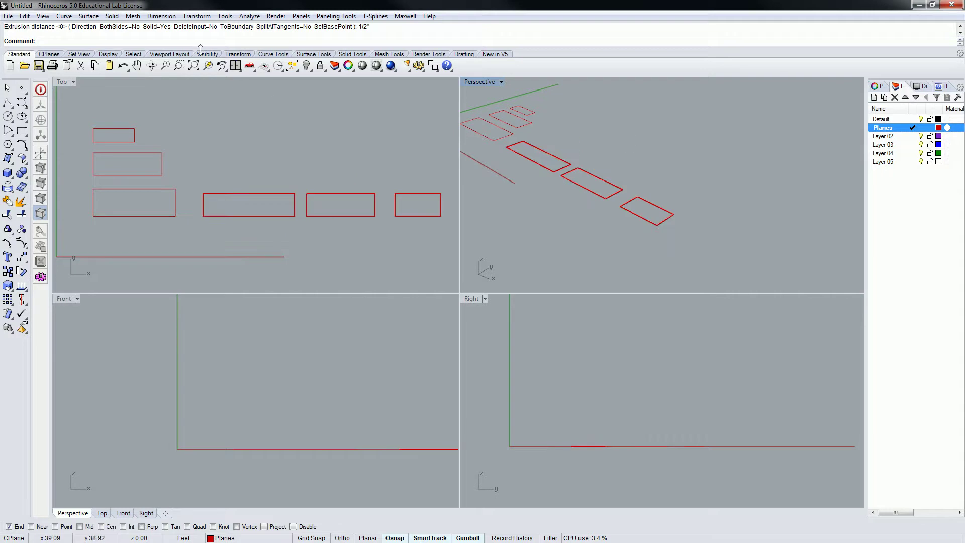
- Shade the Perspective view and delete the three leftover rectangle outlines
left_click(108, 54)
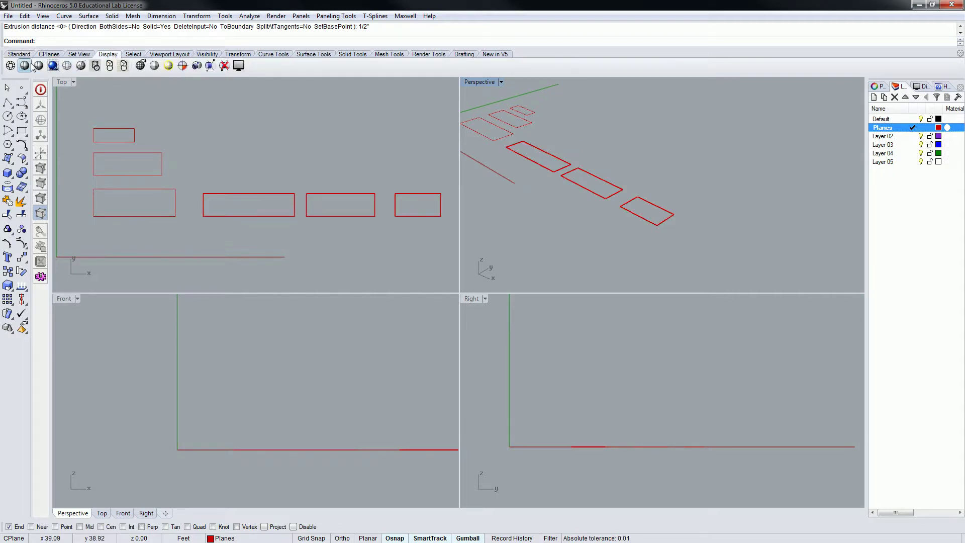
left_click(52, 65)
mouse_move(593, 166)
right_mouse_down()
mouse_move(617, 173)
mouse_move(649, 164)
right_mouse_up()
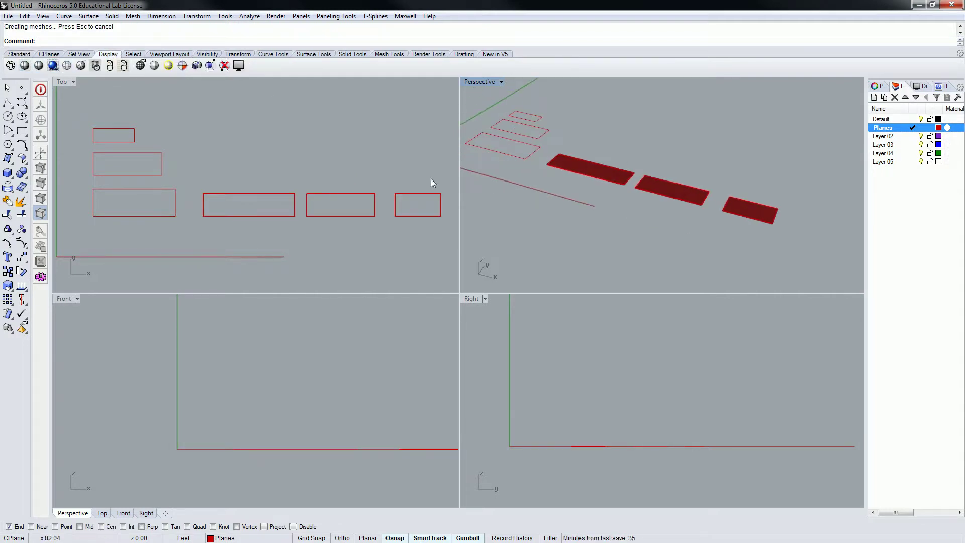
right_click(167, 110)
left_click_drag(192, 111, 125, 223)
key("Delete")
- Slide the three panels and their outlines to the left
right_click_drag(271, 159, 293, 153)
left_click(10, 65)
left_click_drag(431, 170, 267, 215)
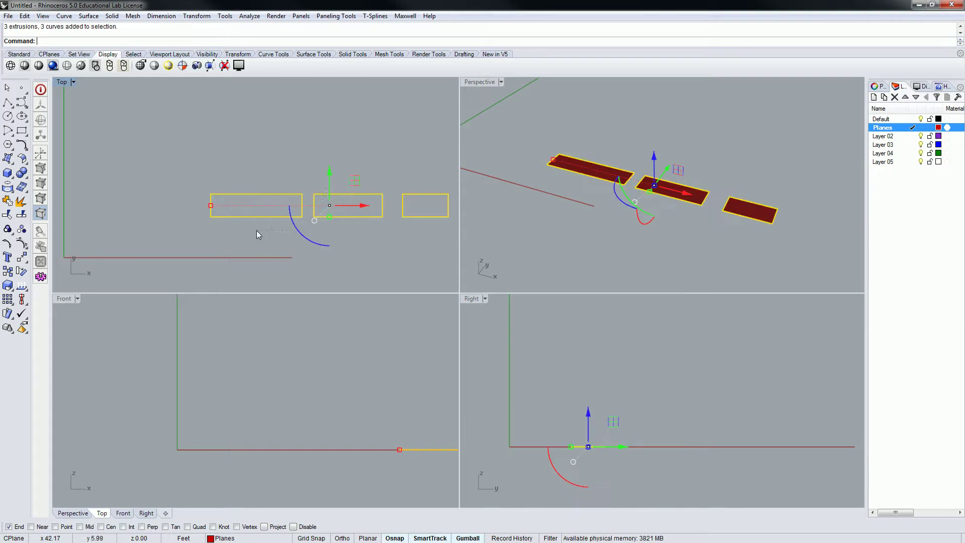
left_click_drag(365, 211, 258, 240)
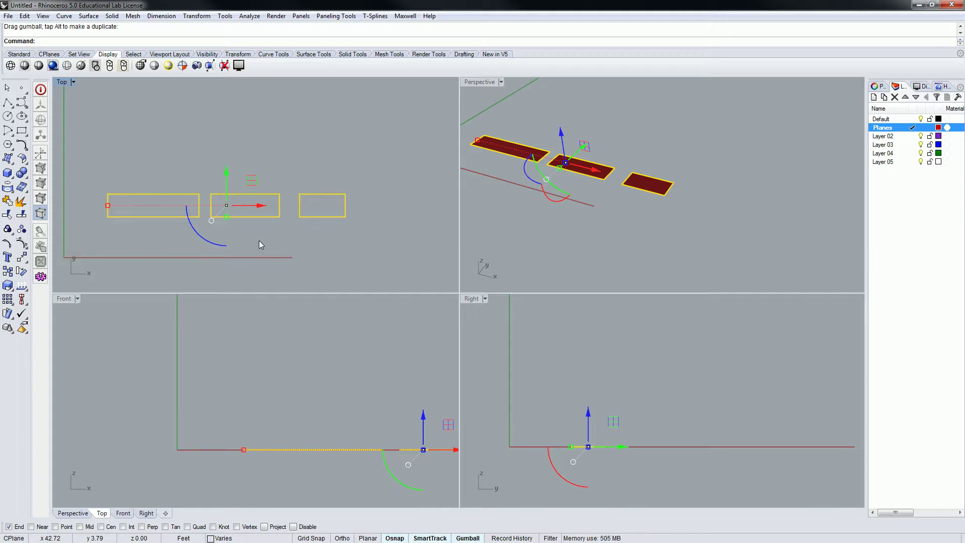
key("Escape")
right_click_drag(266, 189, 304, 194)
key("ctrl+a")
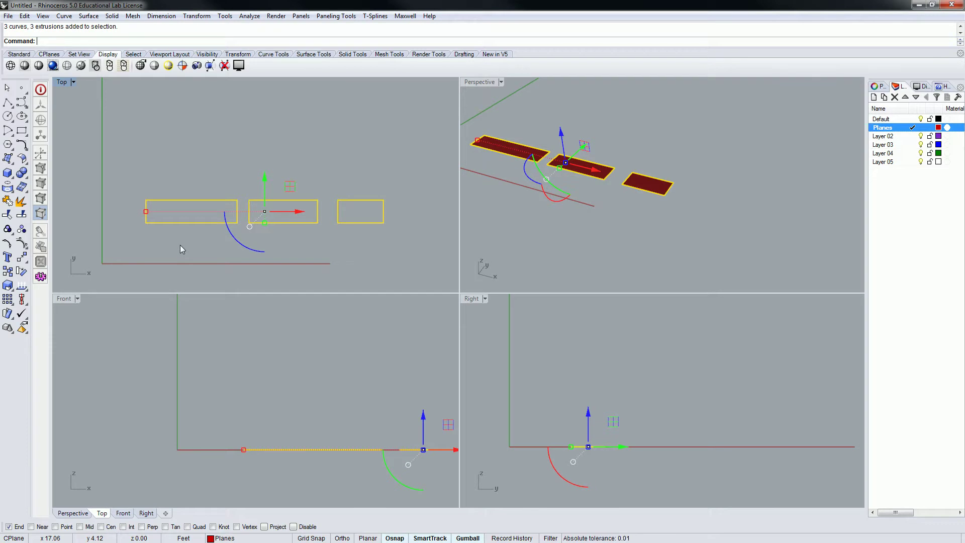
- Zoom around the model and clear any selection with Ctrl+A then Escape
left_click(204, 144)
scroll(151, 168, "up", 4)
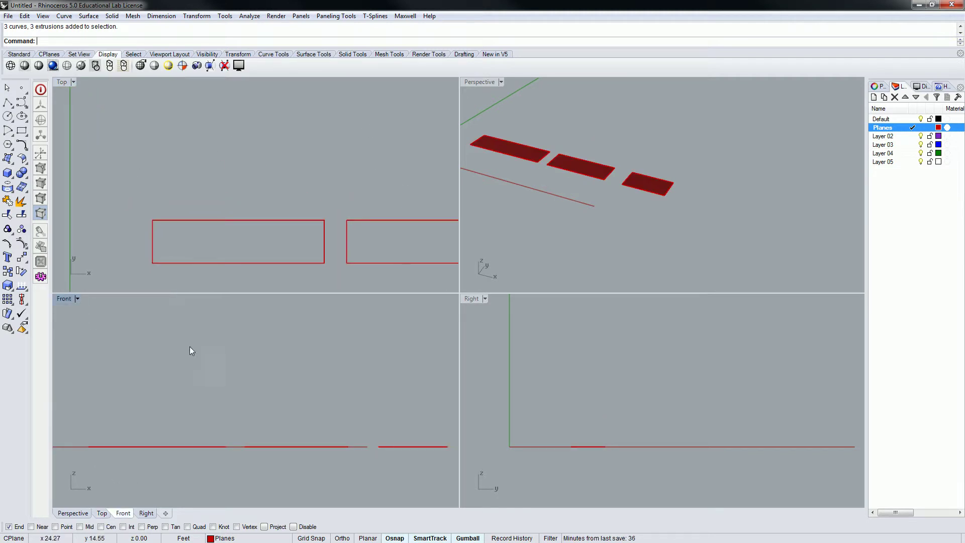
scroll(189, 346, "down", 5)
scroll(288, 359, "down", 1)
scroll(558, 370, "down", 3)
scroll(578, 385, "up", 2)
scroll(588, 388, "down", 2)
scroll(598, 391, "up", 4)
key("ctrl+a")
key("Escape")
scroll(553, 362, "up", 2)
scroll(655, 363, "down", 2)
- Rename Layer 02 to 'Beams' in the Layers panel
left_click(885, 136)
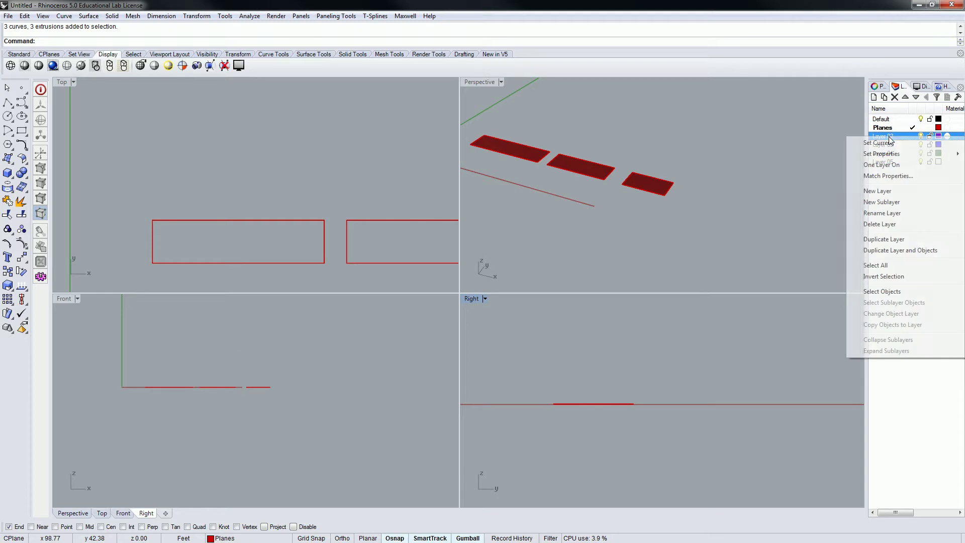
right_click(890, 136)
key("Escape")
left_click(892, 137)
type("Beam")
key("Return")
left_click(885, 137)
type("s")
left_click(917, 206)
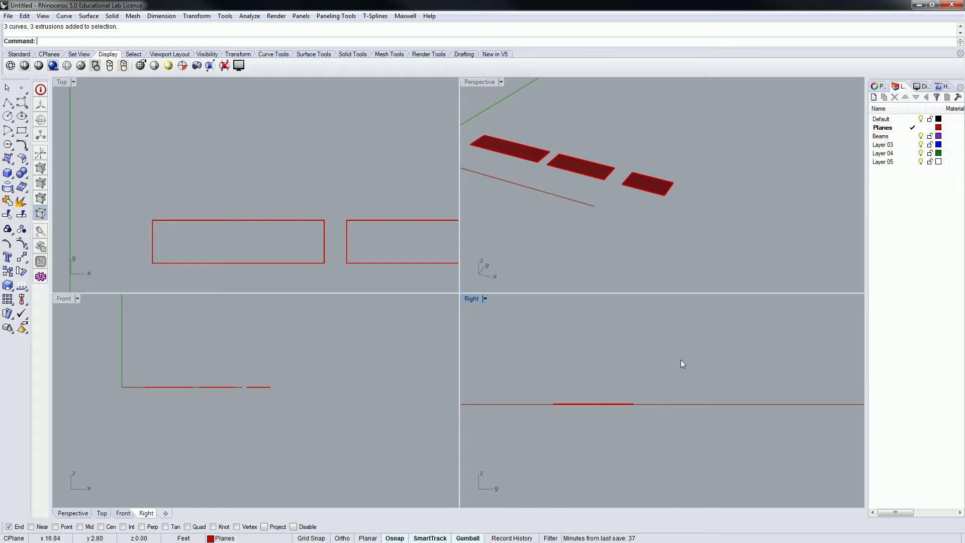
- Make Beams the current layer and draw an upright 6" by 24" rectangle in the Right view
right_click_drag(684, 362, 713, 353)
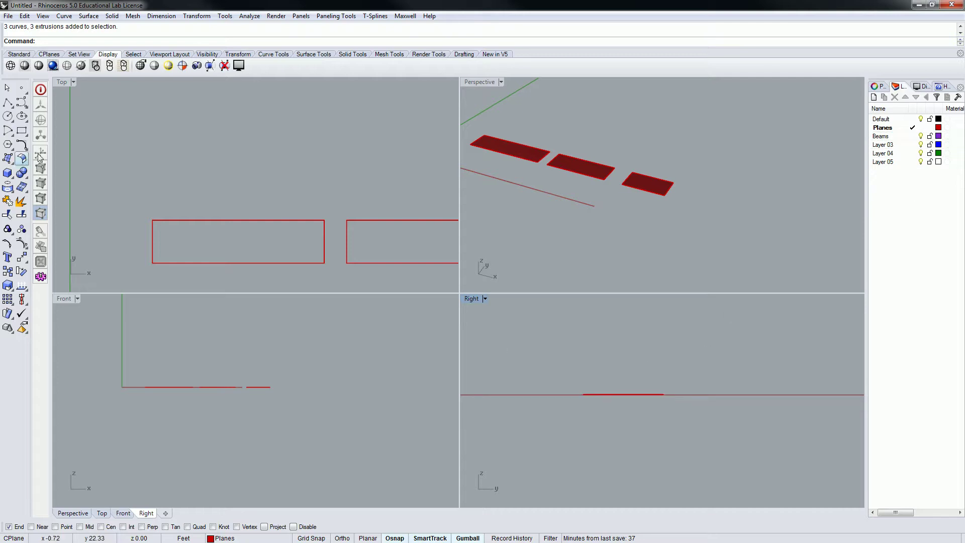
left_click(22, 130)
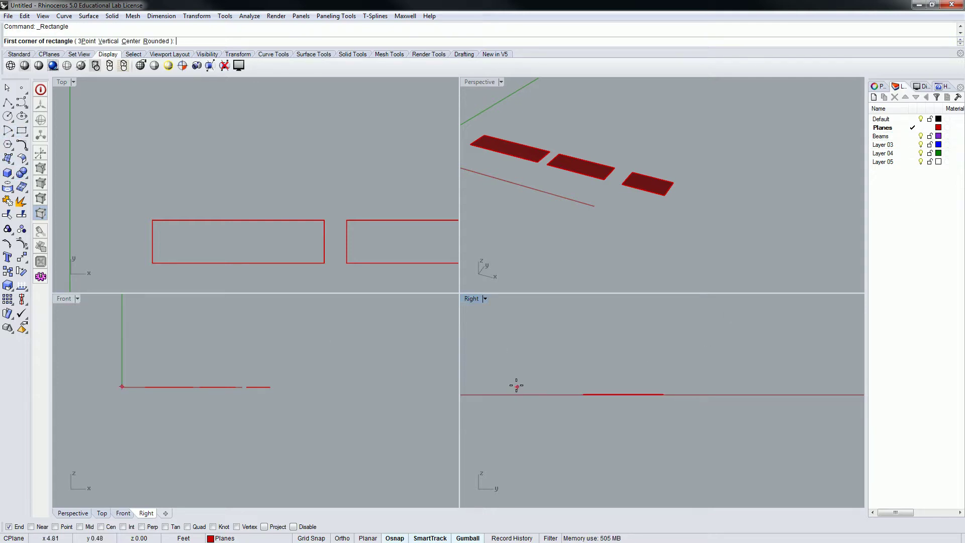
left_click(908, 136)
left_click(595, 371)
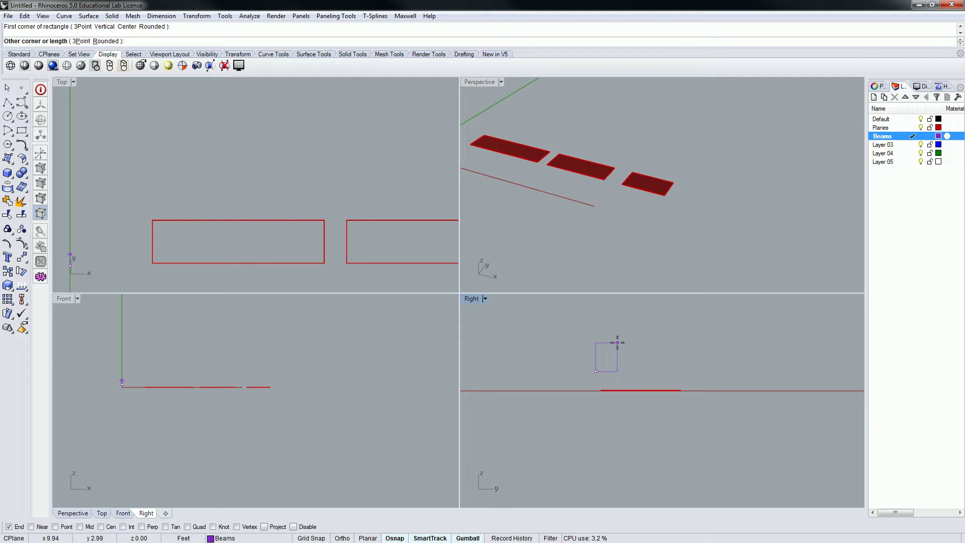
type("@")
type("@6\"")
key("Return")
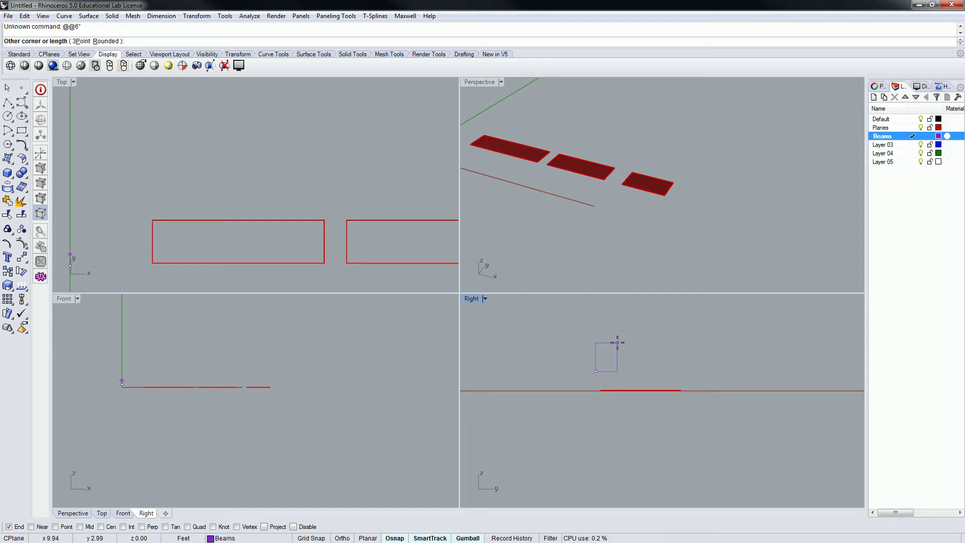
type("@6\",24\"")
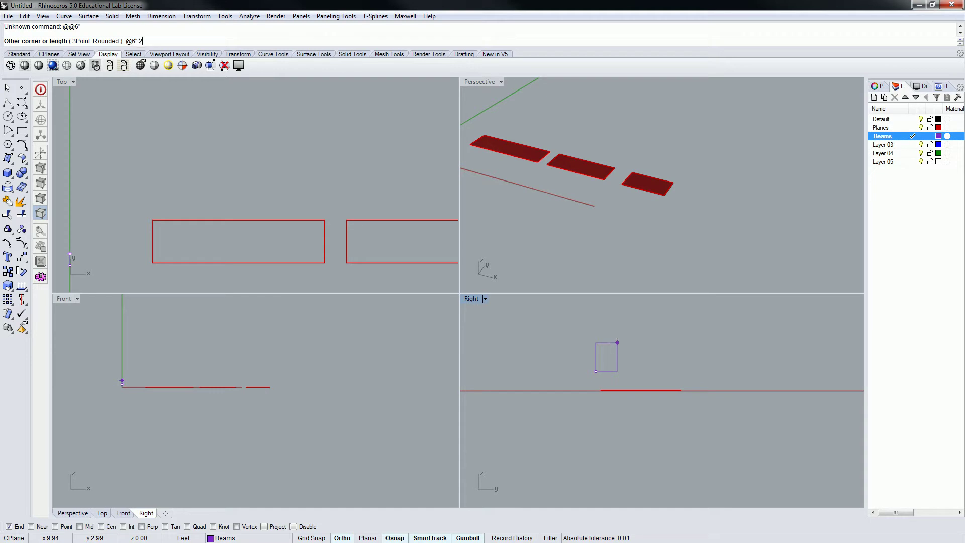
key("Return")
scroll(616, 343, "up", 5)
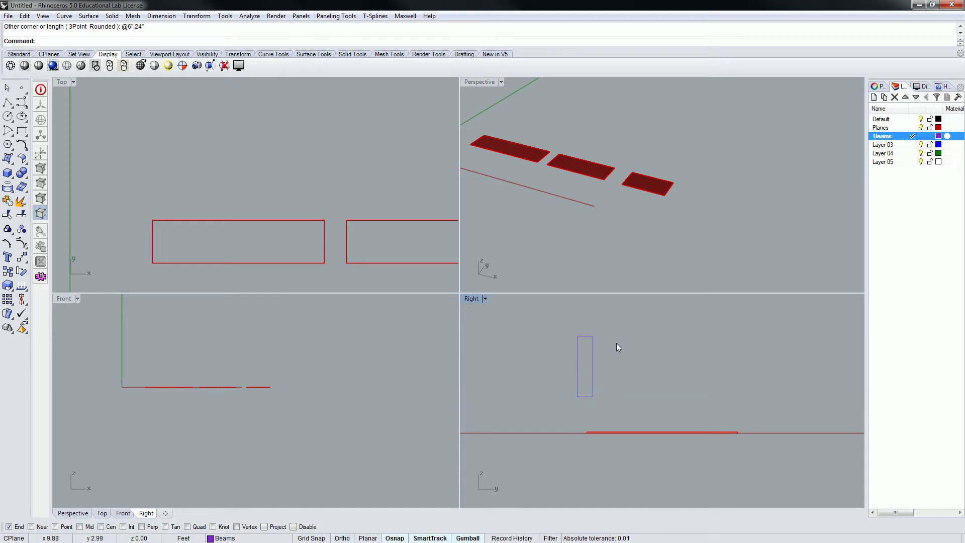
- Draw a 6" by 12" rectangle in the Right view
right_click(595, 359)
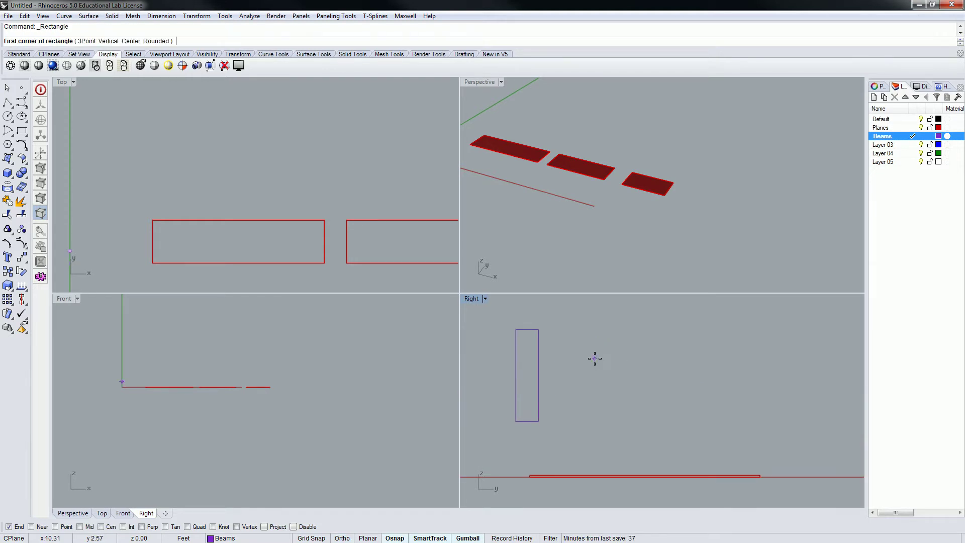
left_click(562, 420)
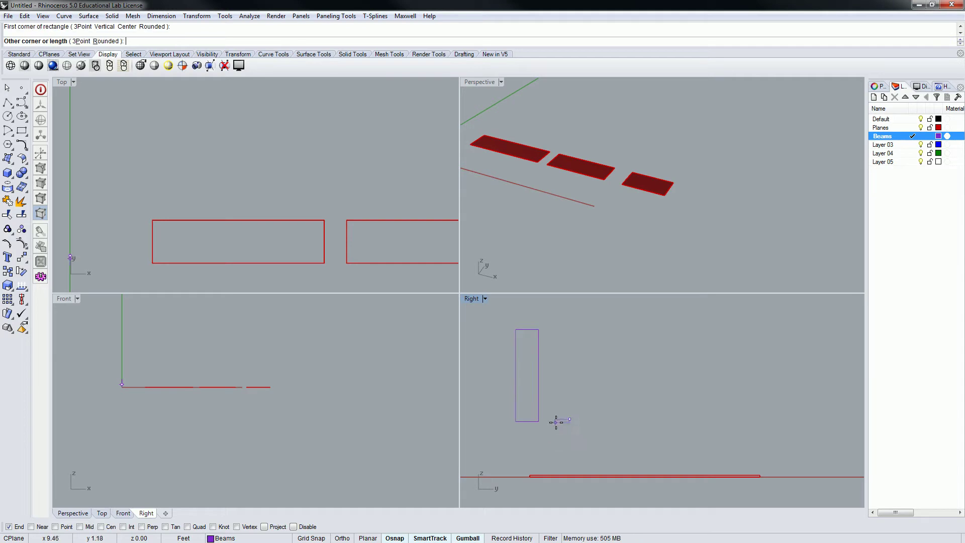
type("@6\"x12\"")
key("Return")
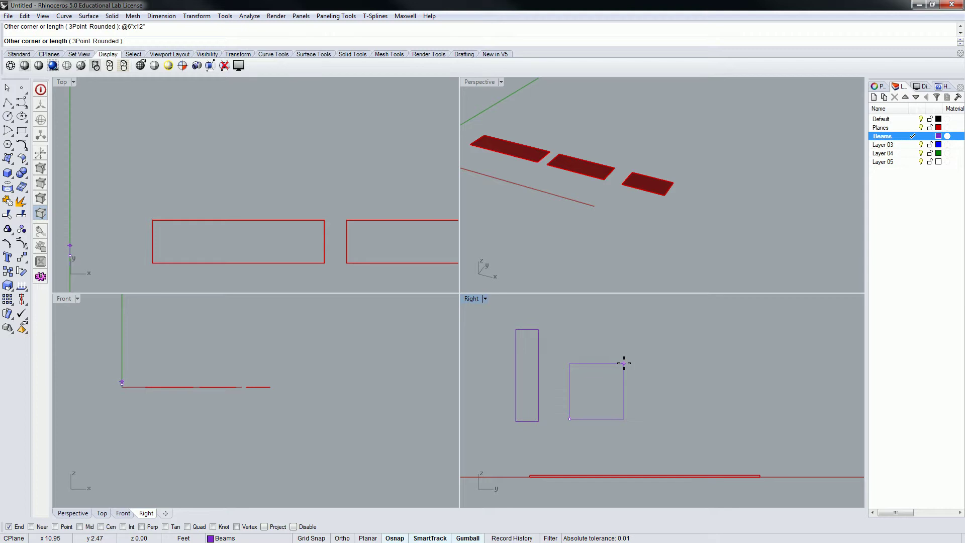
type("@6\",12\"")
key("Return")
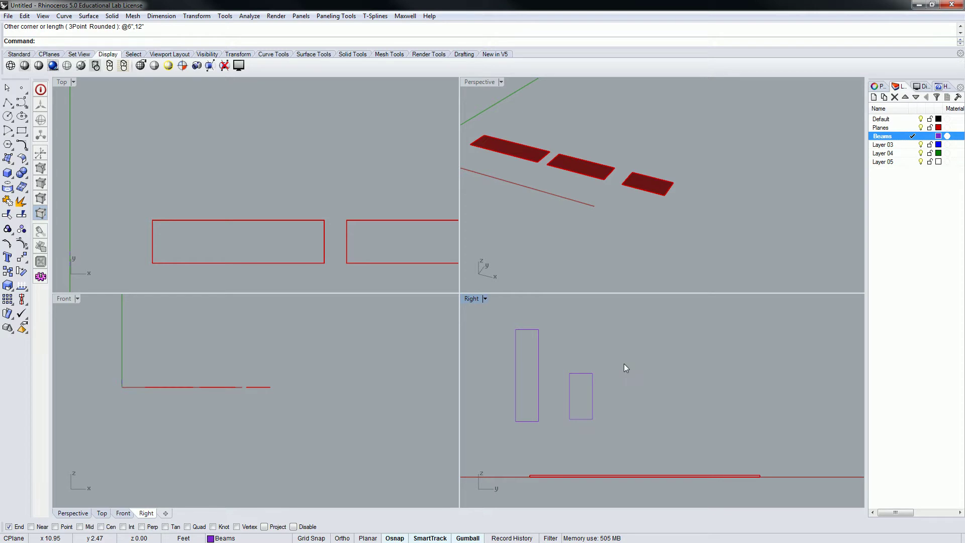
- Move the 6" by 12" rectangle further to the right
left_click(592, 387)
type("M")
key("Return")
left_click(570, 419)
left_click(619, 418)
key("Escape")
key("Return")
key("Escape")
type("Reec")
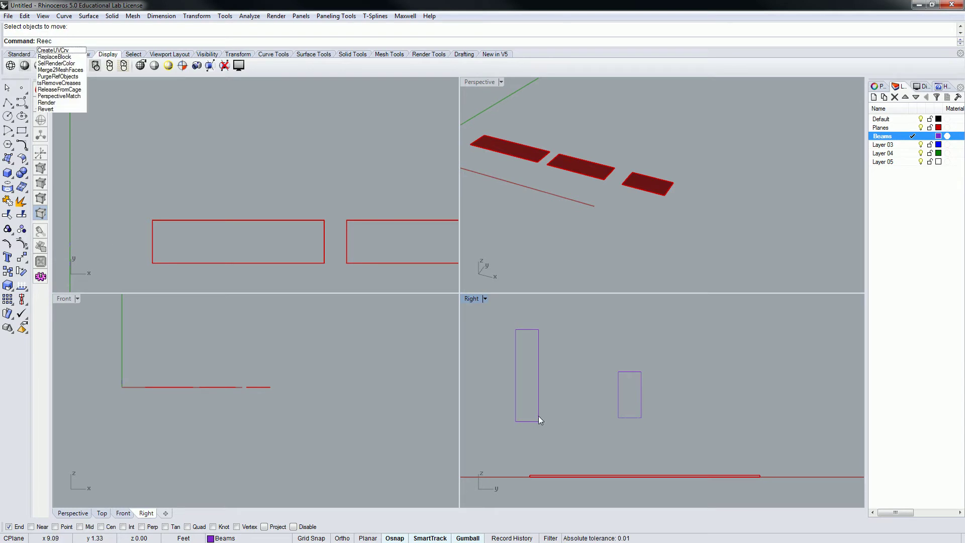
key("Escape")
- Draw a 6" by 18" rectangle between the other two profiles
left_click(21, 130)
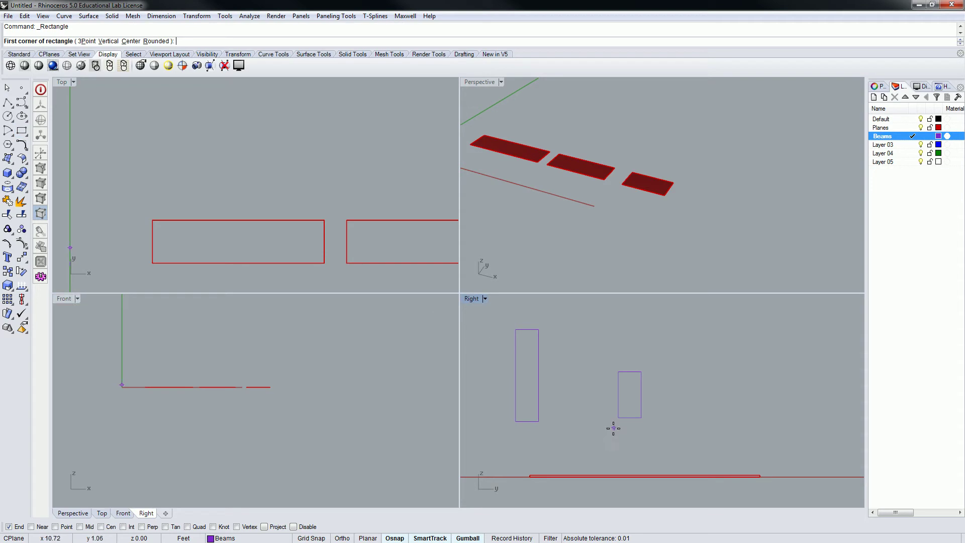
left_click(565, 422)
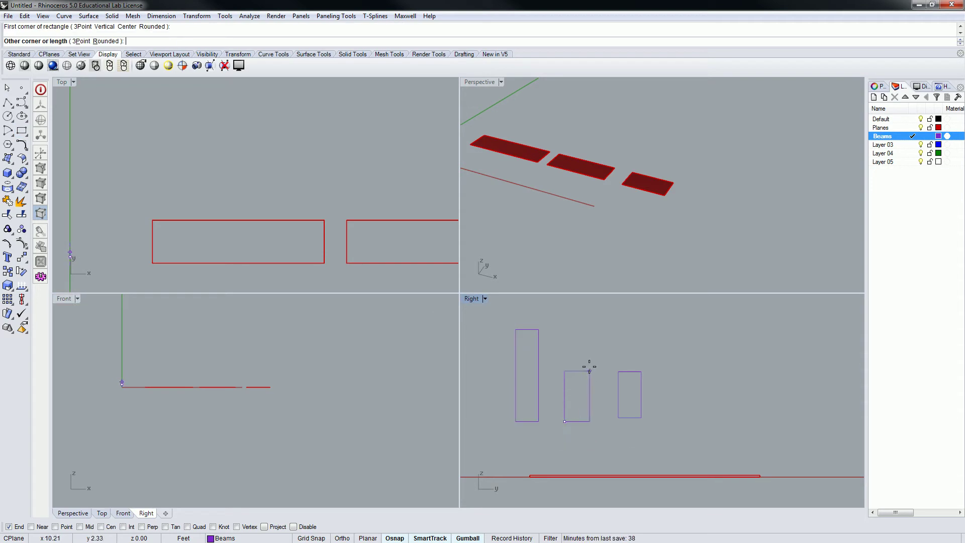
type("6'")
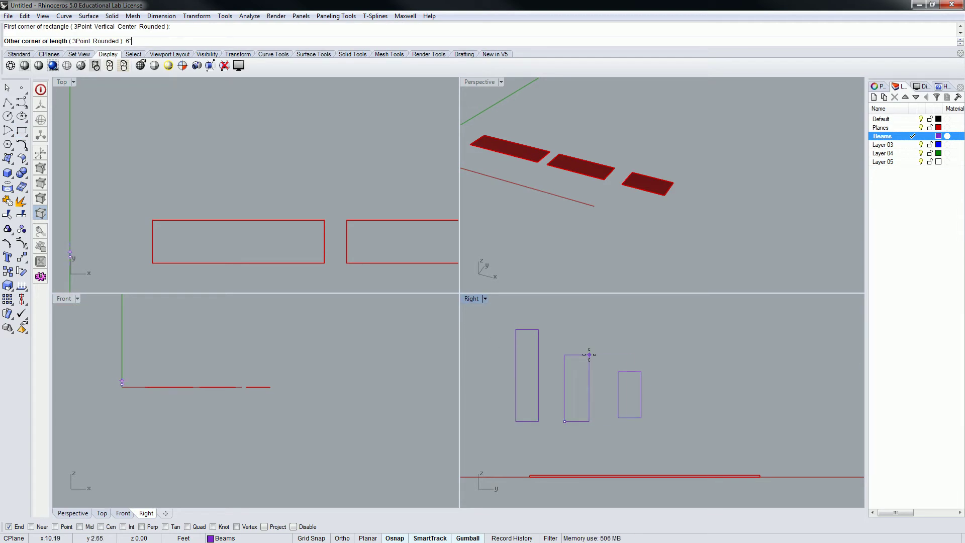
key("BackSpace")
key("BackSpace")
type("@6',18\"")
key("Return")
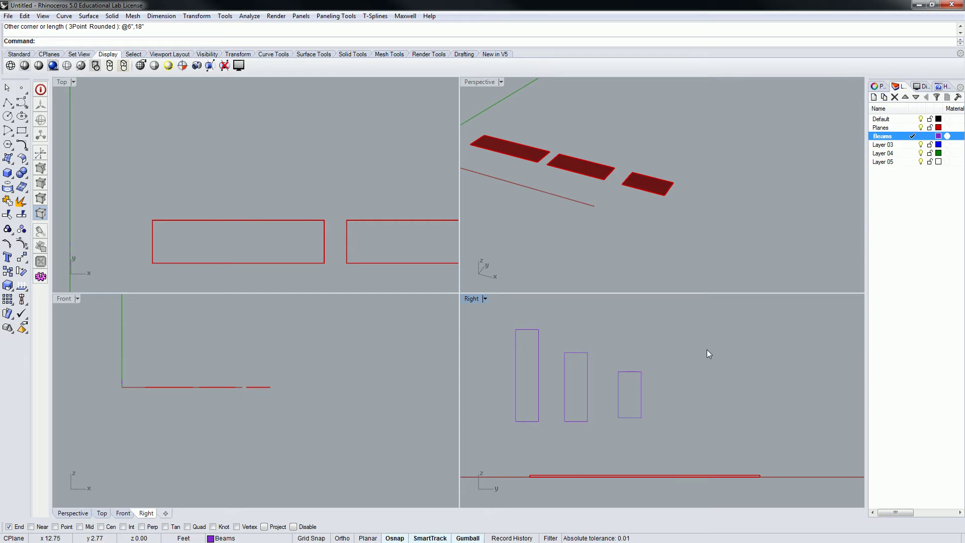
- Frame and window-select the three upright rectangle profiles in the side view
scroll(707, 348, "down", 2)
scroll(635, 209, "down", 3)
scroll(735, 334, "up", 2)
scroll(737, 352, "down", 2)
right_click_drag(737, 352, 707, 334)
left_click_drag(706, 333, 501, 421)
scroll(541, 302, "down", 1)
scroll(575, 227, "up", 2)
scroll(574, 220, "up", 1)
- Extrude the three rectangles with ExtrudeCrv to a picked length, then deselect the beams
type("extrud")
key("Return")
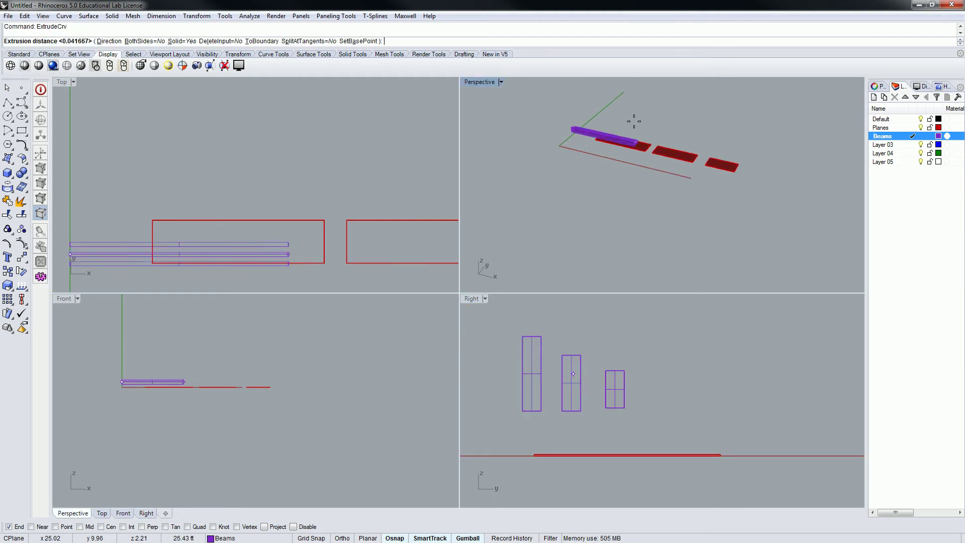
scroll(625, 117, "up", 4)
left_click(744, 164)
right_click_drag(746, 163, 563, 171)
left_click(538, 184)
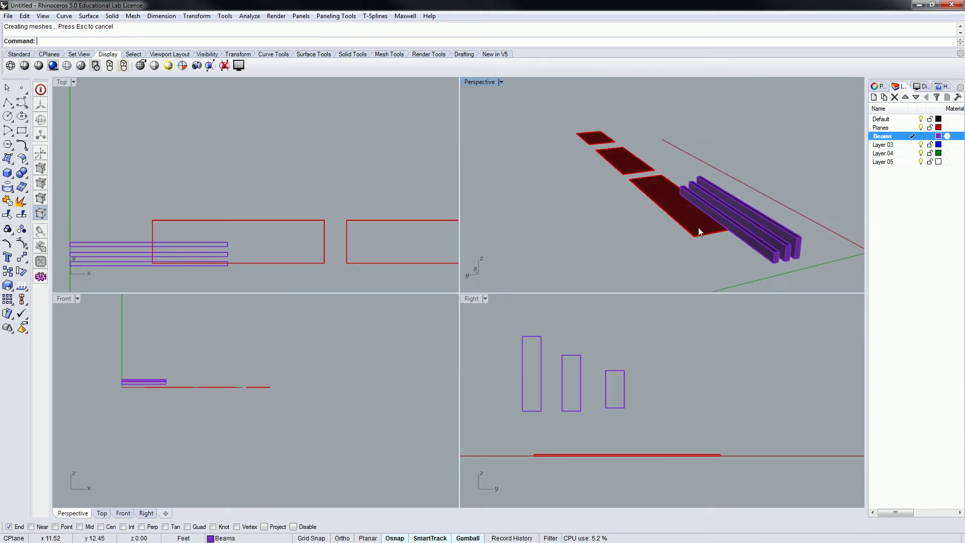
- Maximize the Perspective viewport and orbit to view the beams beside the red panels
right_click_drag(717, 230, 579, 135)
double_click(484, 83)
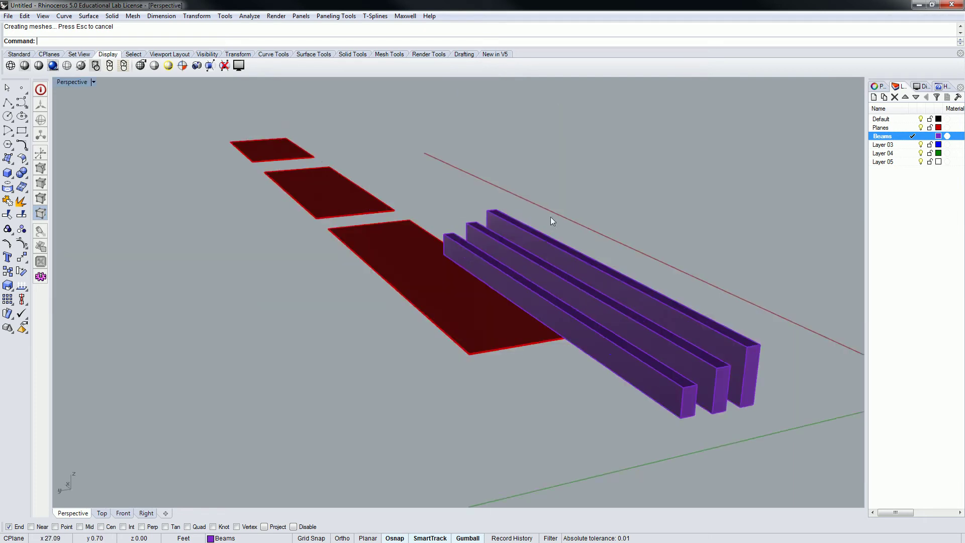
right_click_drag(559, 231, 587, 161)
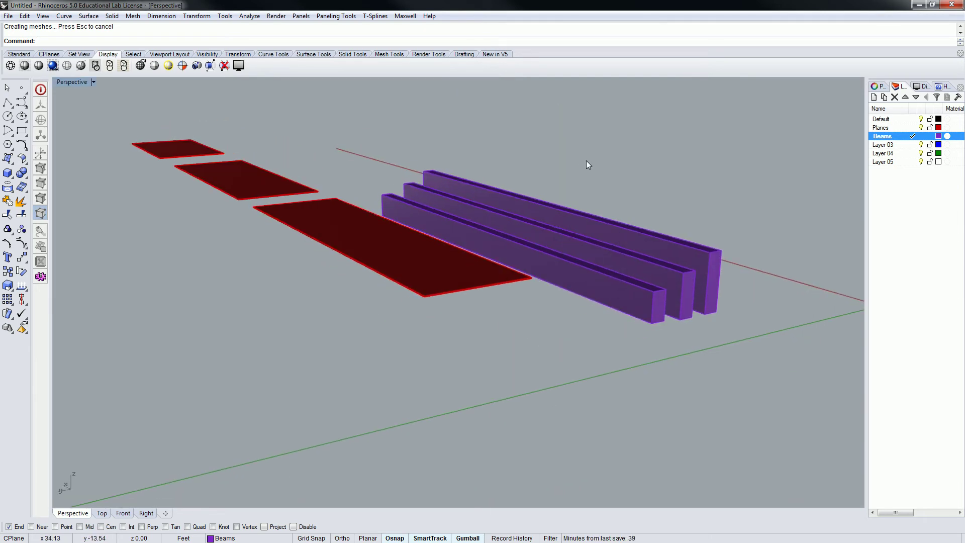